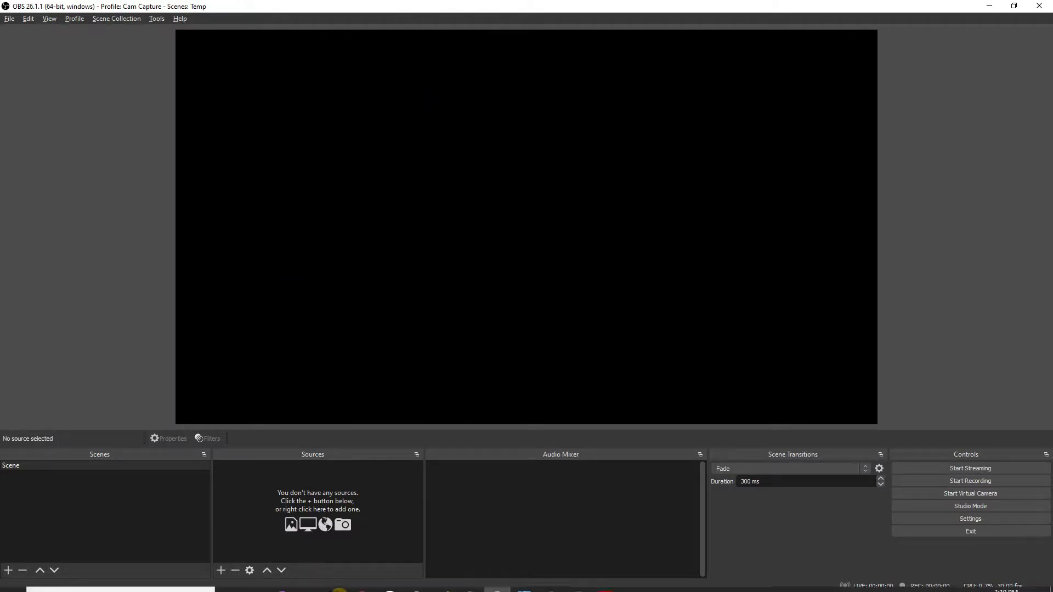
Switch to the browser to view the OBS Studio download page, and return to OBS.
mouse_move(363, 580)
left_click(406, 542)
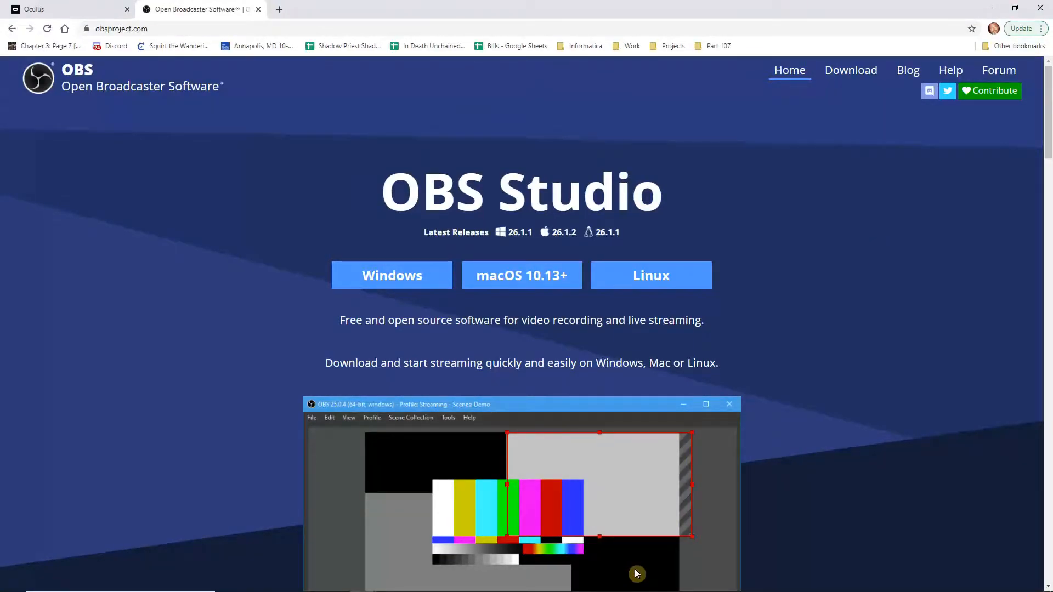
mouse_move(459, 591)
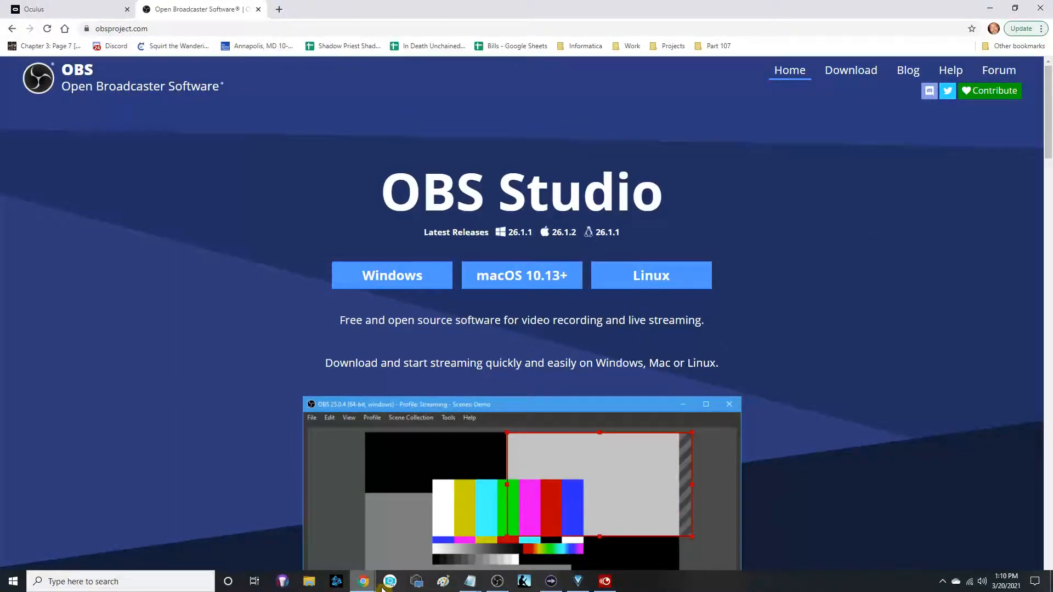
left_click(499, 576)
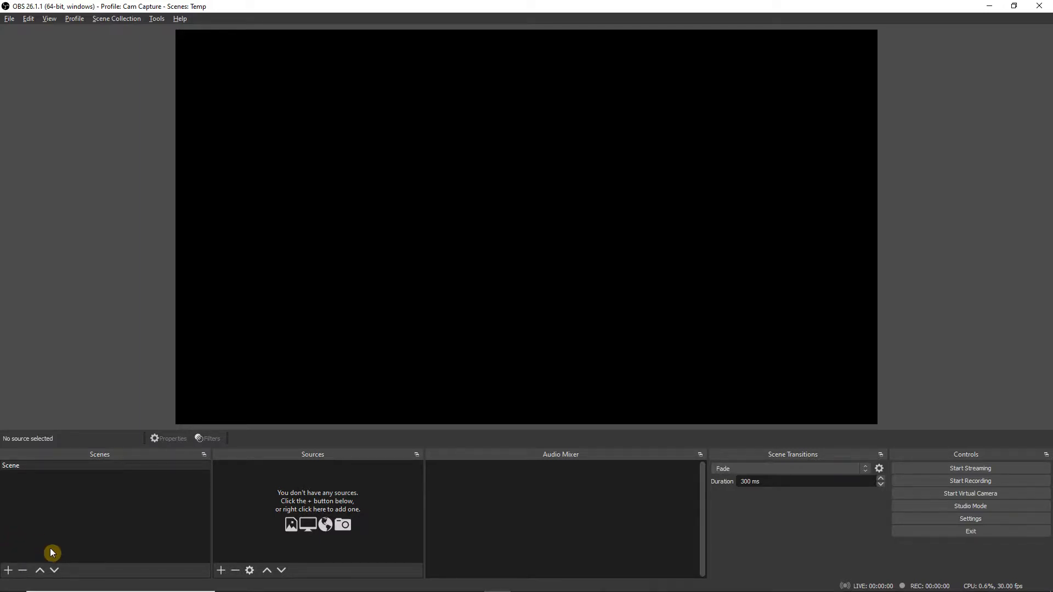
left_click(9, 571)
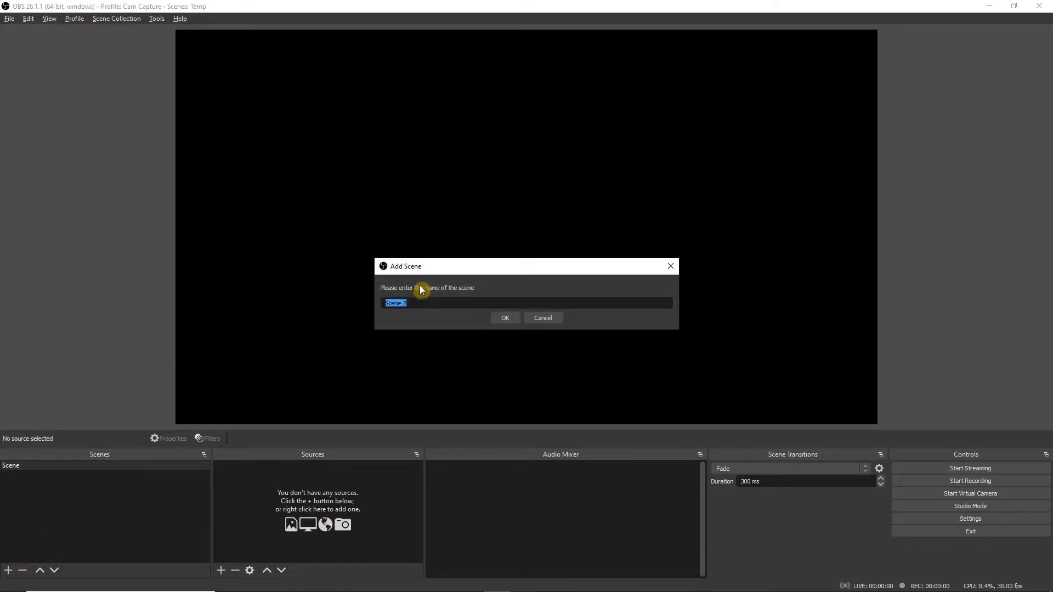
left_click(552, 318)
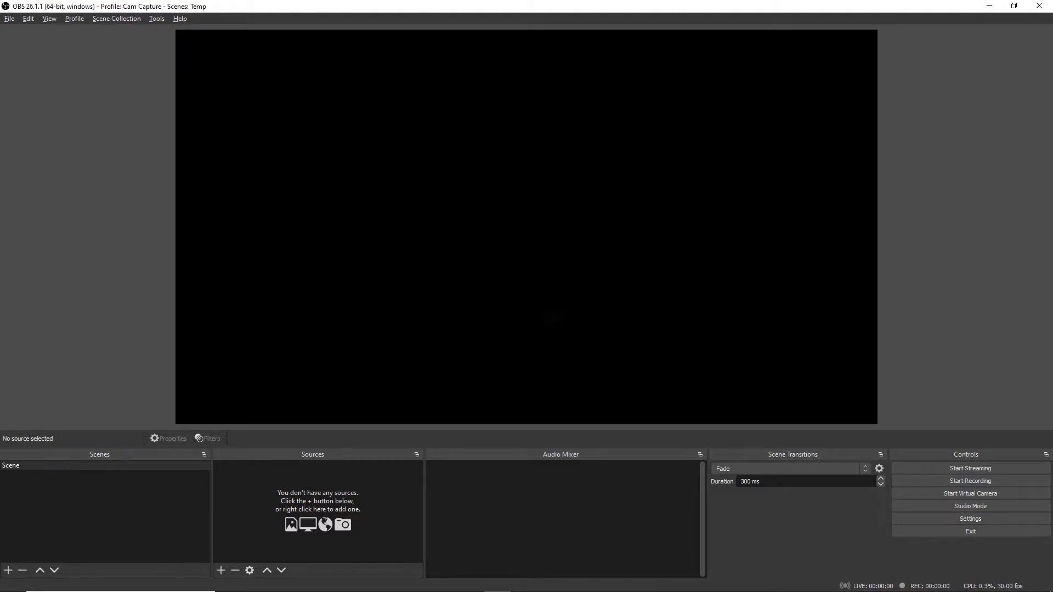
left_click(44, 465)
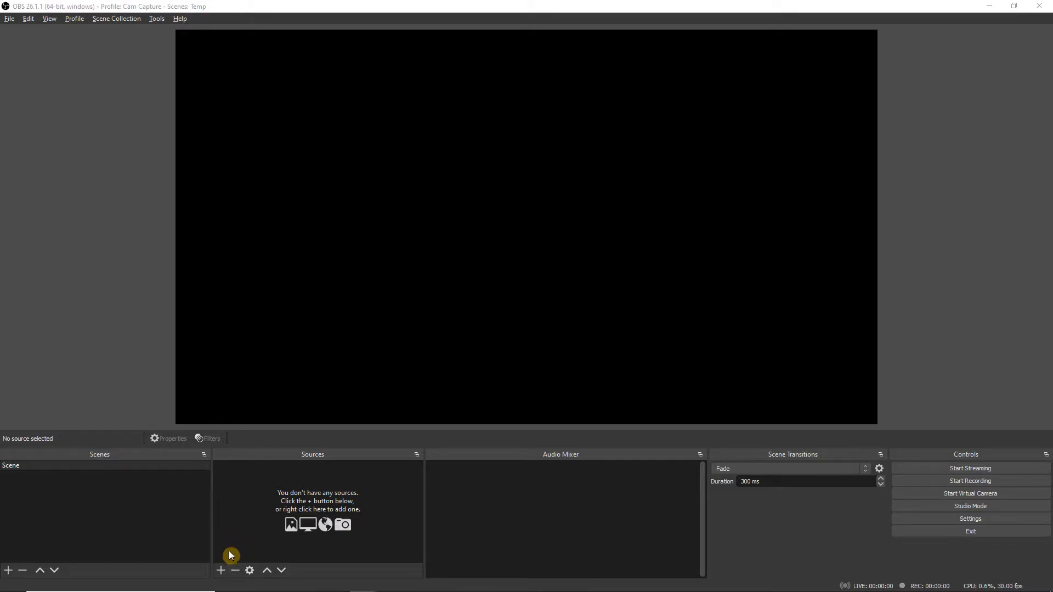
Add a Display Capture source named "Oculus Cast" that captures Display 2 (1920x1080).
left_click(221, 570)
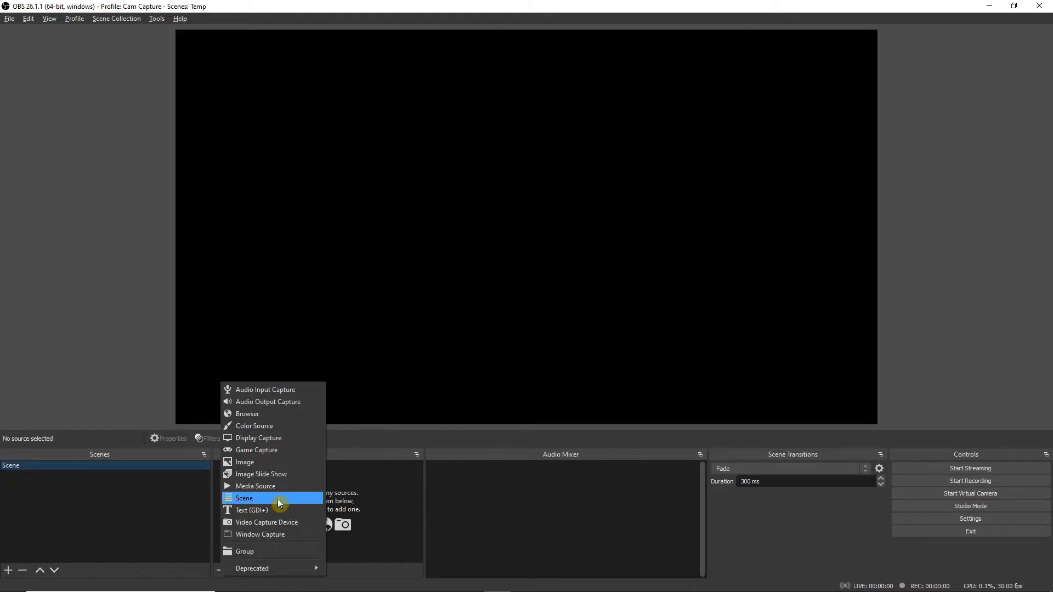
left_click(291, 440)
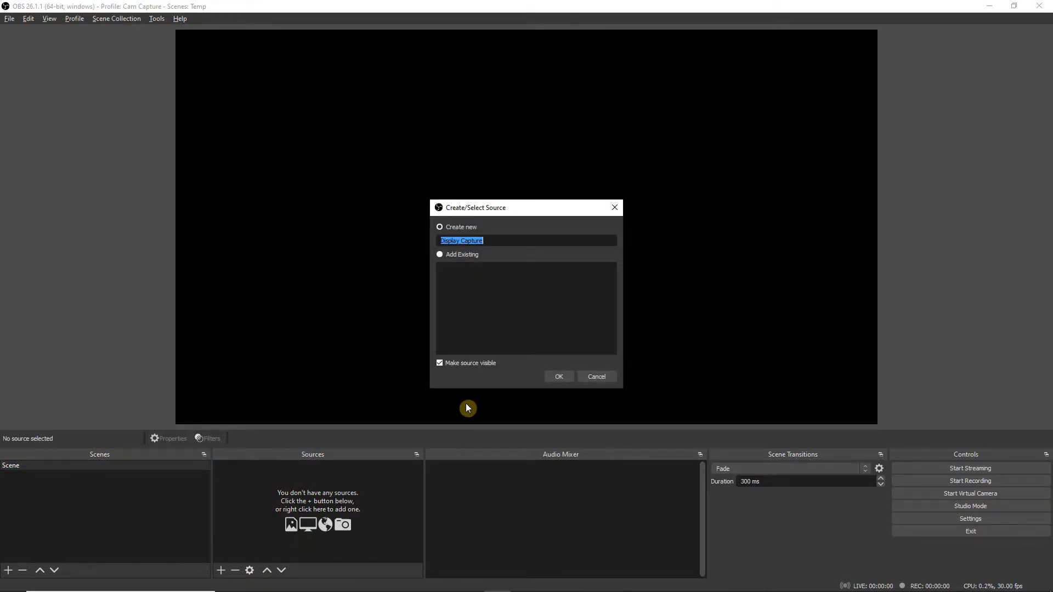
type("Oculus Cast")
left_click(567, 380)
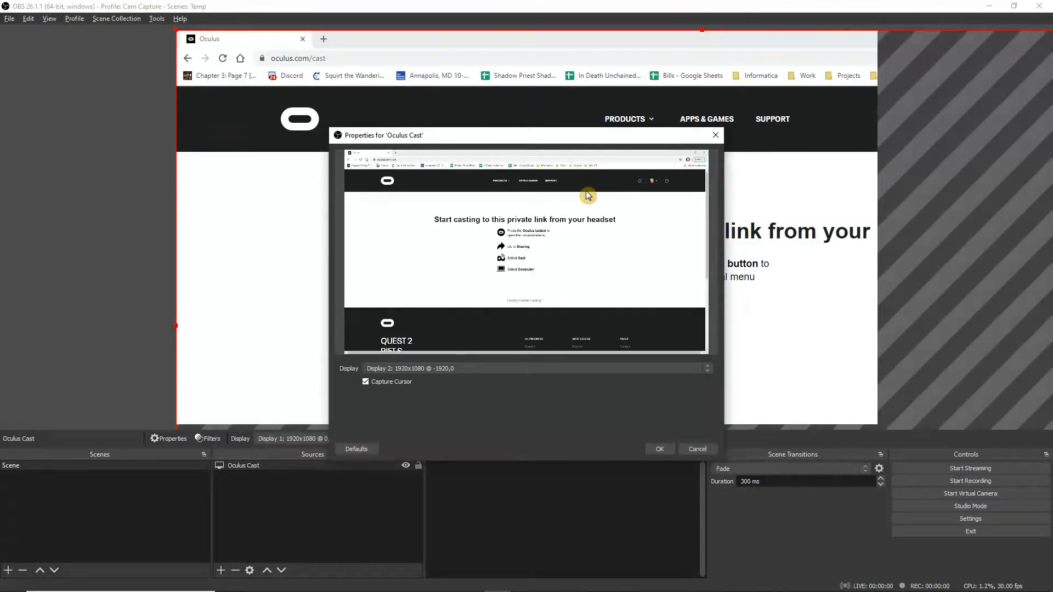
left_click(661, 449)
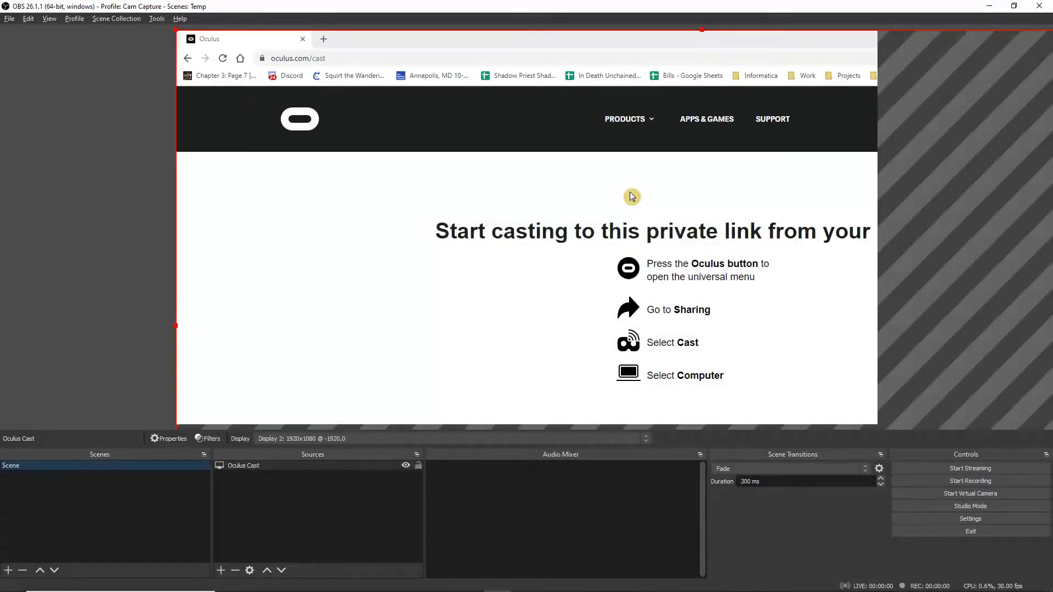
Scale and position the Oculus Cast source so that it fills the whole canvas.
left_click_drag(271, 100, 305, 137)
left_click_drag(204, 59, 580, 273)
left_click_drag(819, 339, 411, 96)
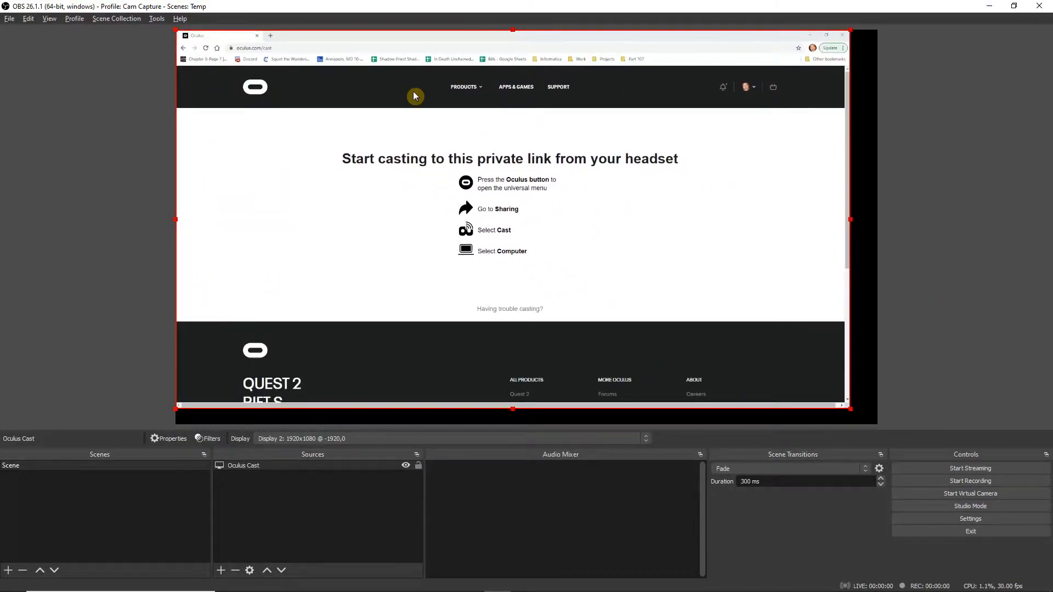
left_click_drag(850, 412, 878, 425)
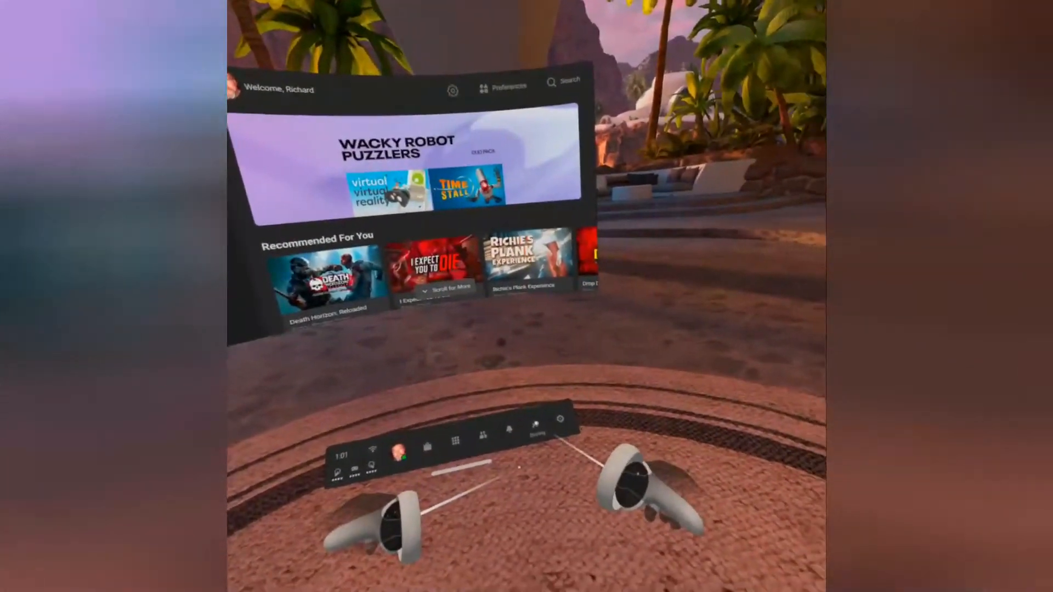
Start casting from the headset's Sharing options to the computer and show the cast video full screen.
left_click(569, 476)
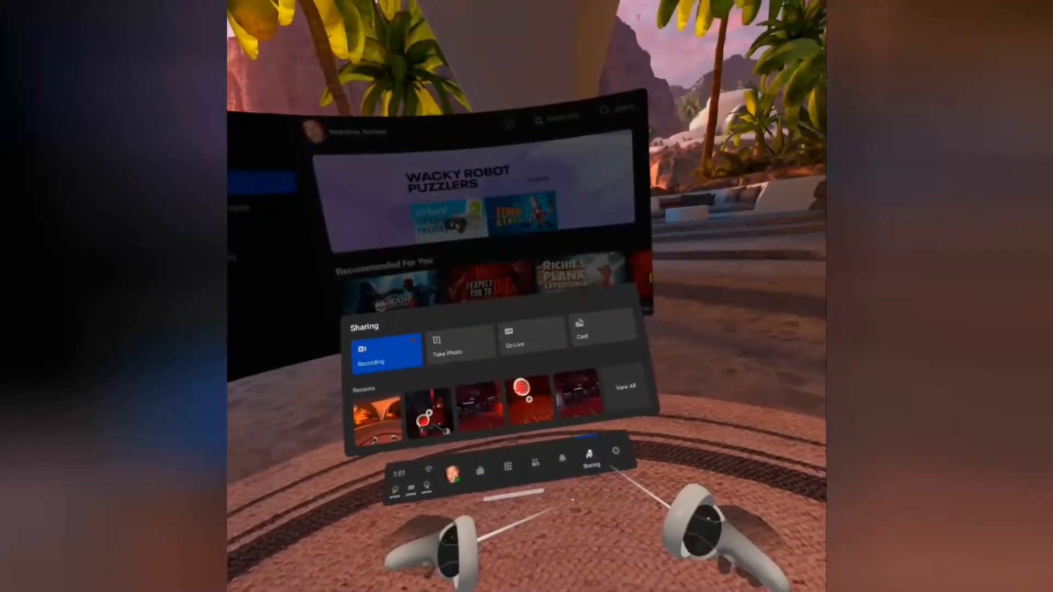
left_click(598, 332)
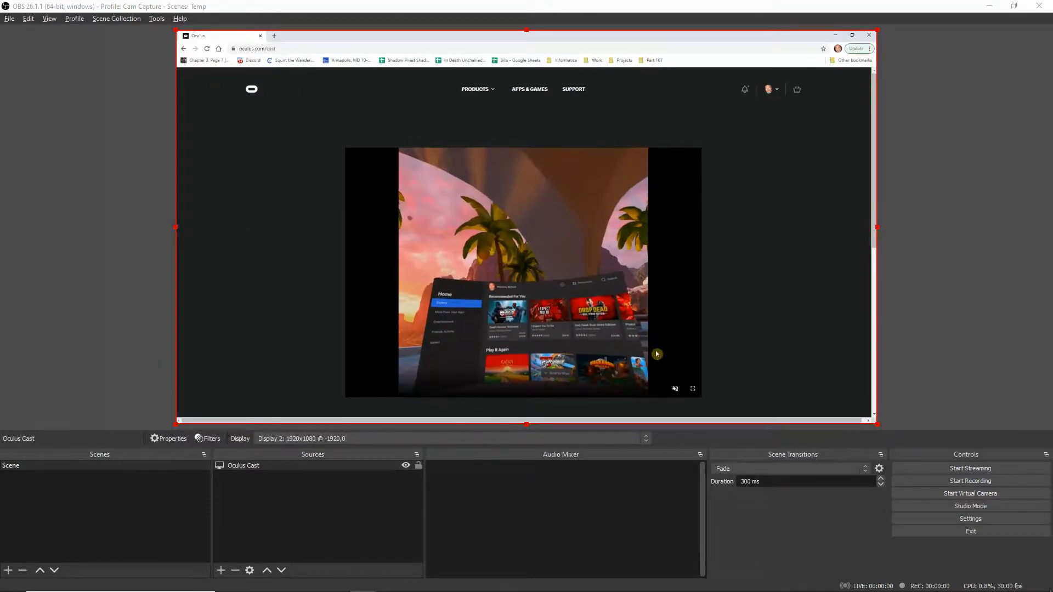
left_click(694, 390)
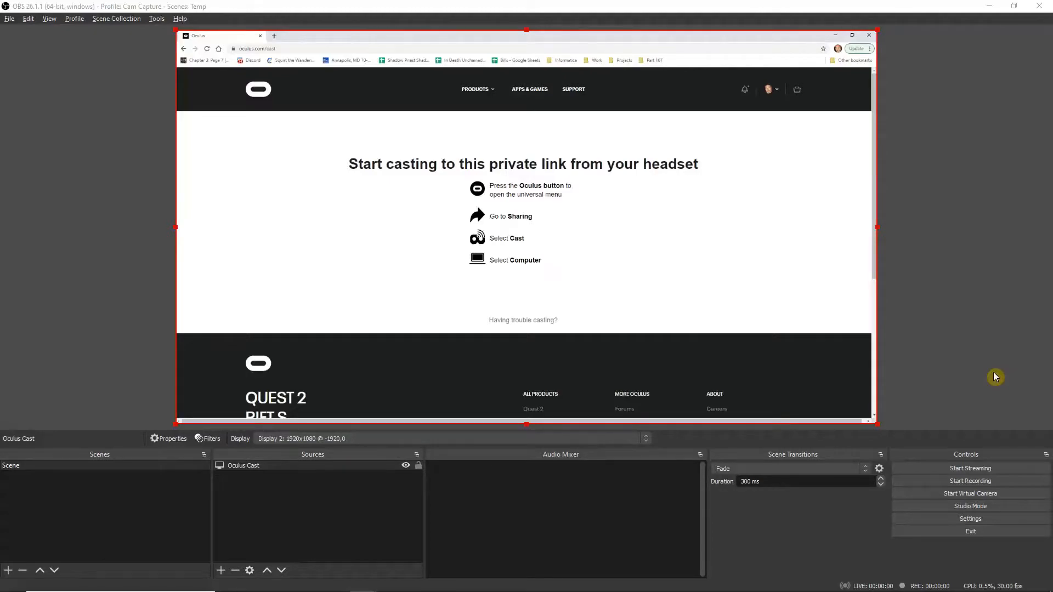
Add an Audio Input Capture source named "Elgato Wave 3".
mouse_move(217, 573)
left_click(221, 570)
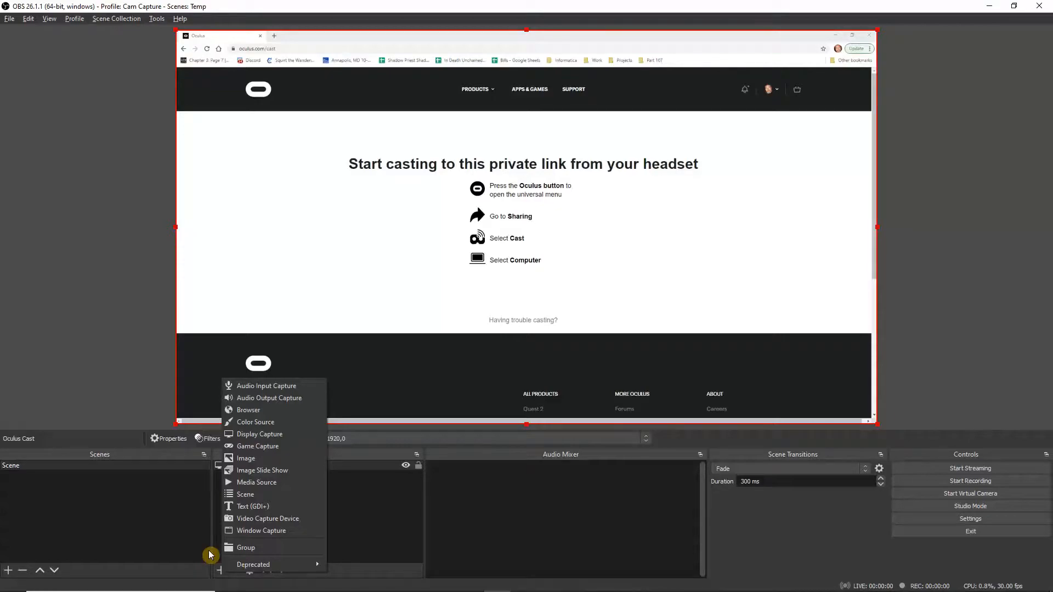
left_click(276, 387)
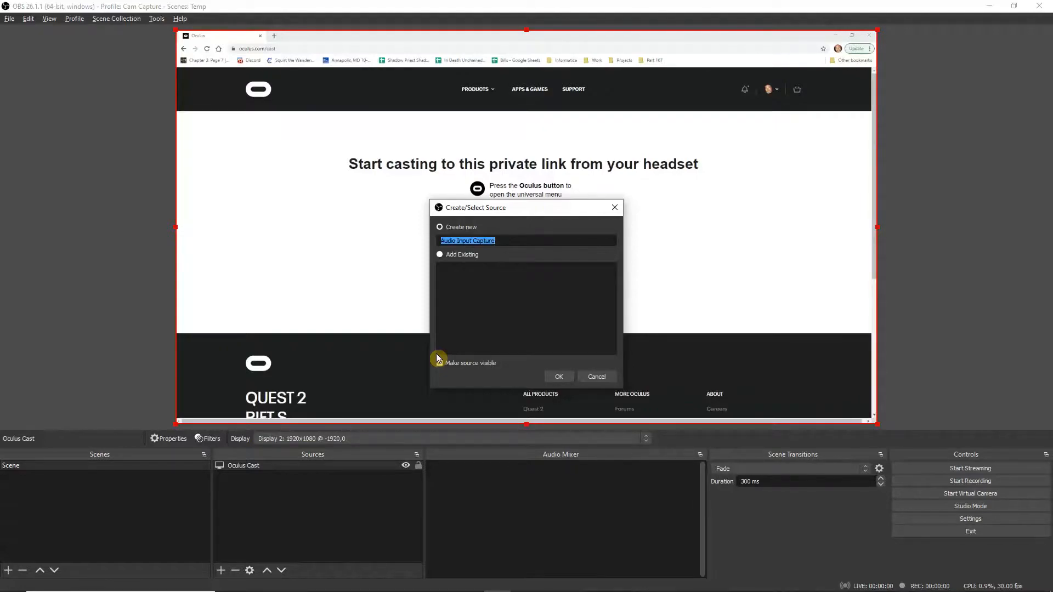
type("Elgato Wave 3")
left_click(559, 377)
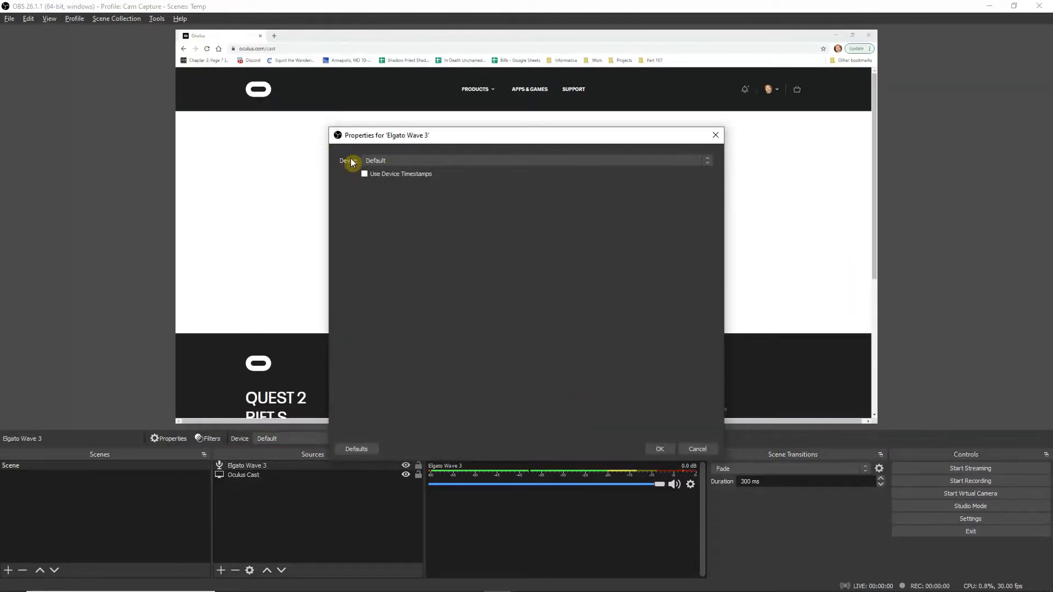
Set the microphone source's device to Mic In (2- Elgato Wave:3) and lower its mixer volume to -4.8 dB.
left_click(708, 163)
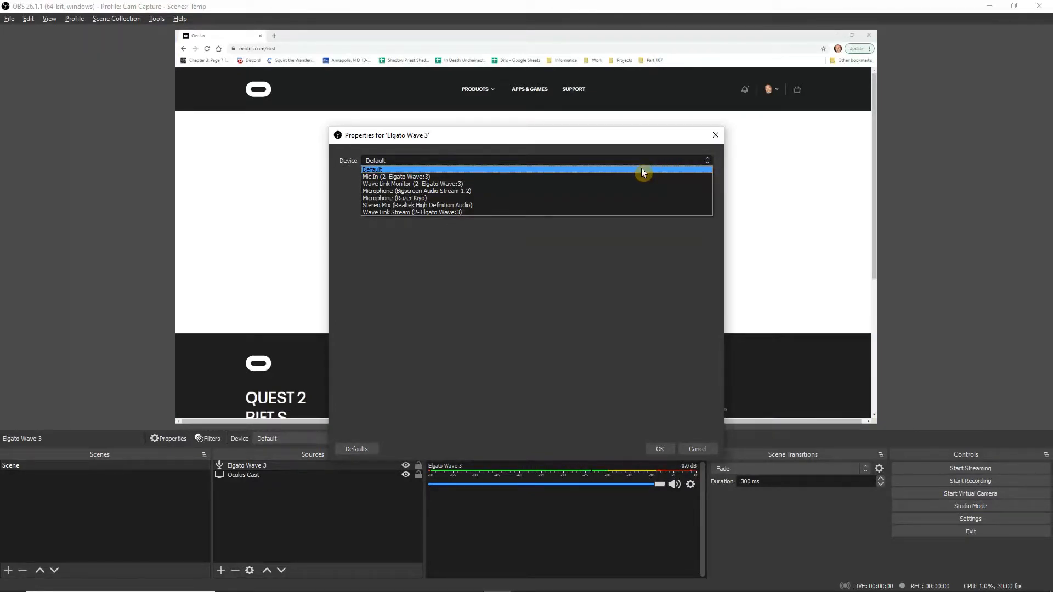
left_click(633, 177)
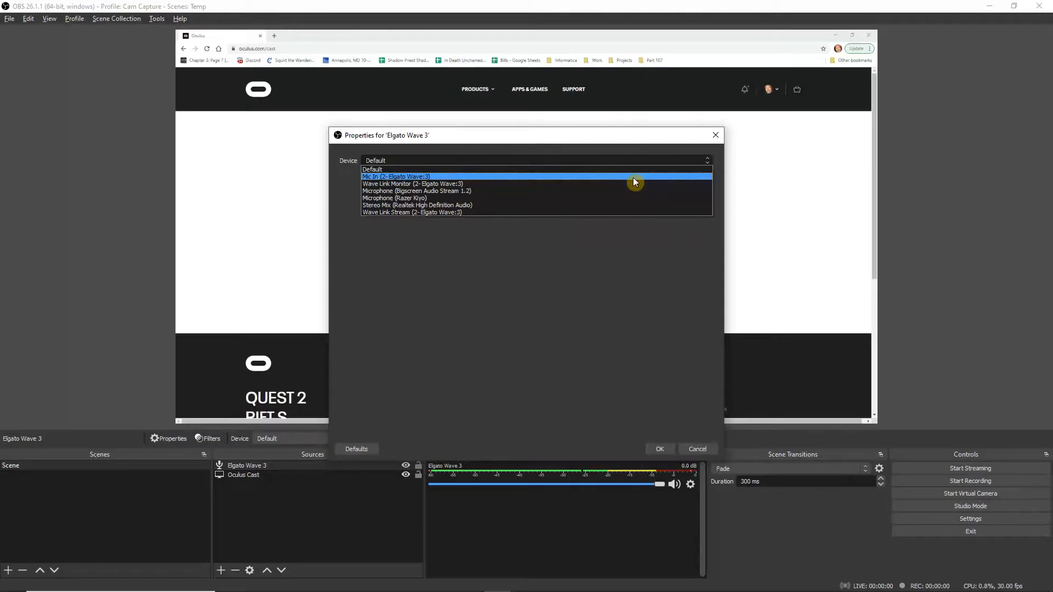
left_click(633, 176)
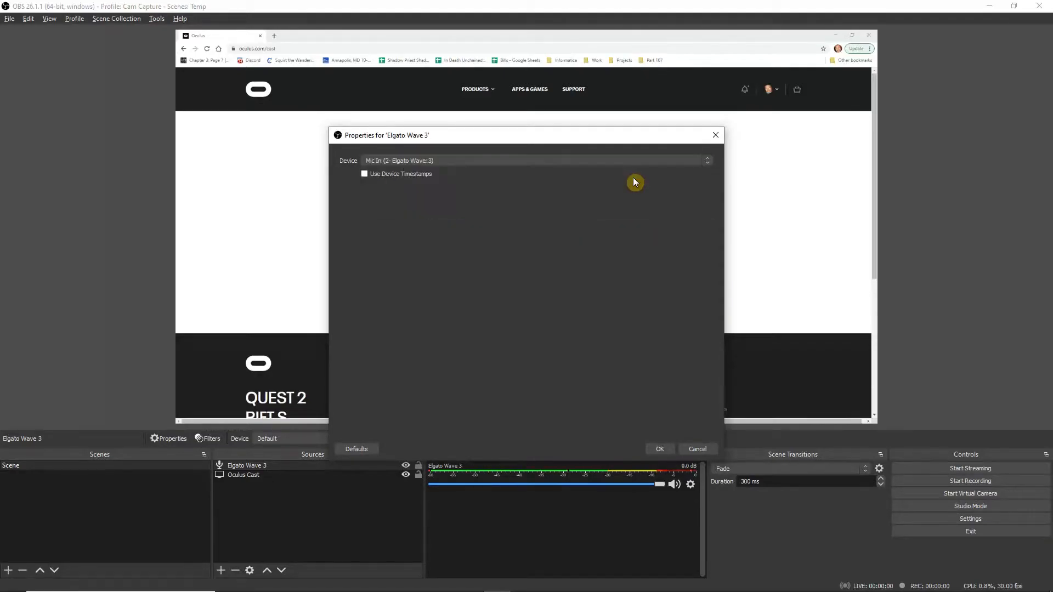
left_click(658, 448)
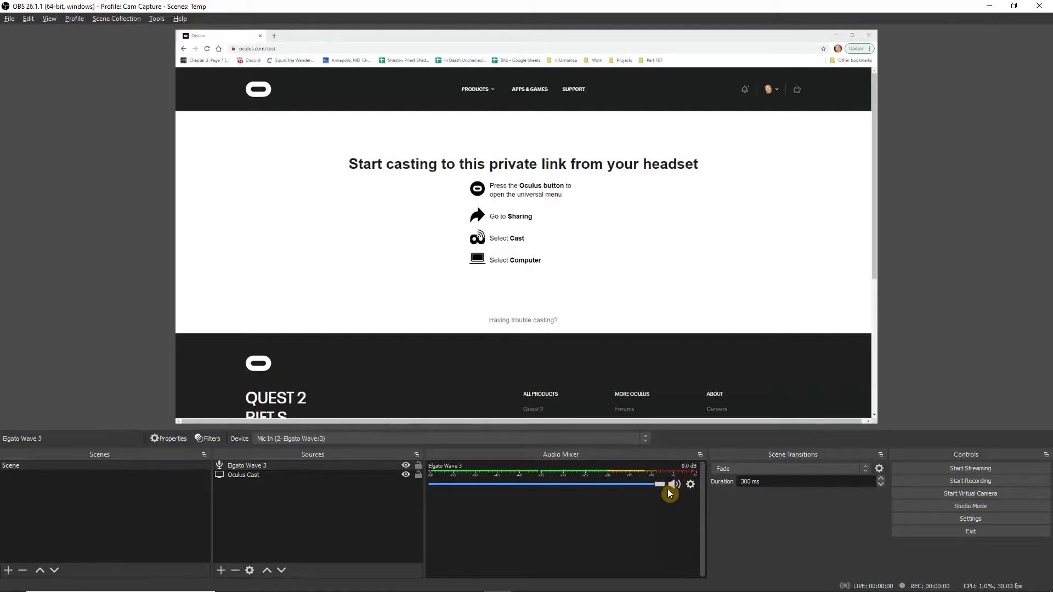
left_click_drag(645, 486, 638, 486)
left_click_drag(624, 485, 614, 485)
Add a Video Capture Device source named "Kira" using the USB Video Device with its default settings.
left_click(222, 572)
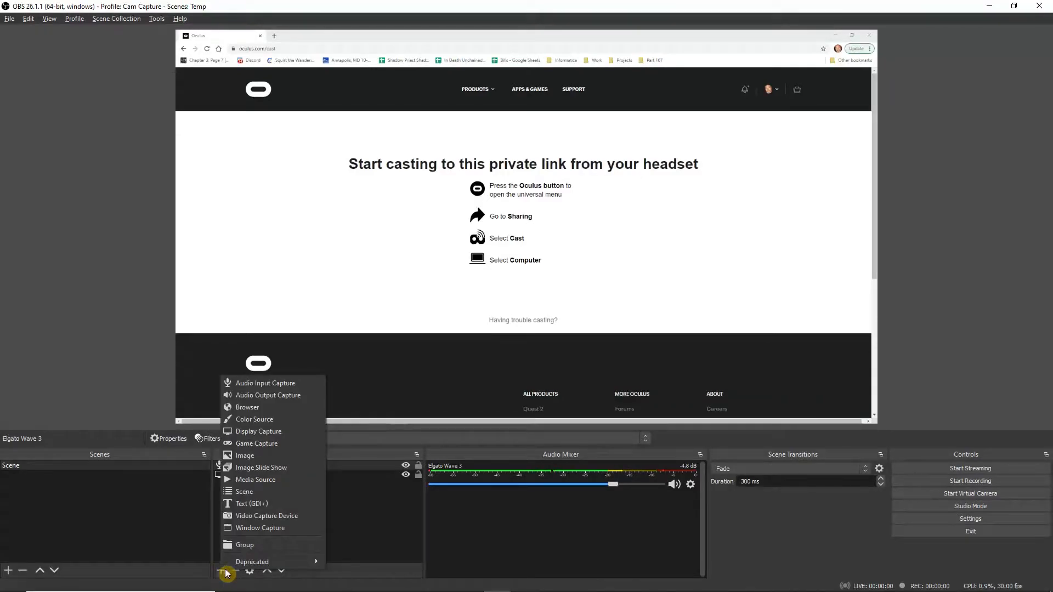
left_click(304, 516)
type("Kira")
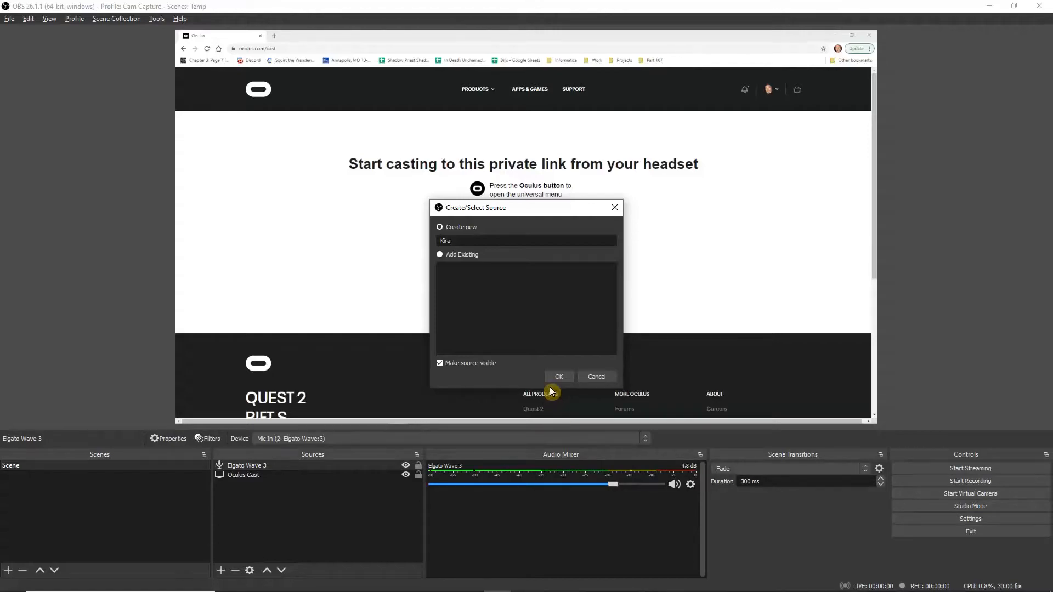
left_click(564, 379)
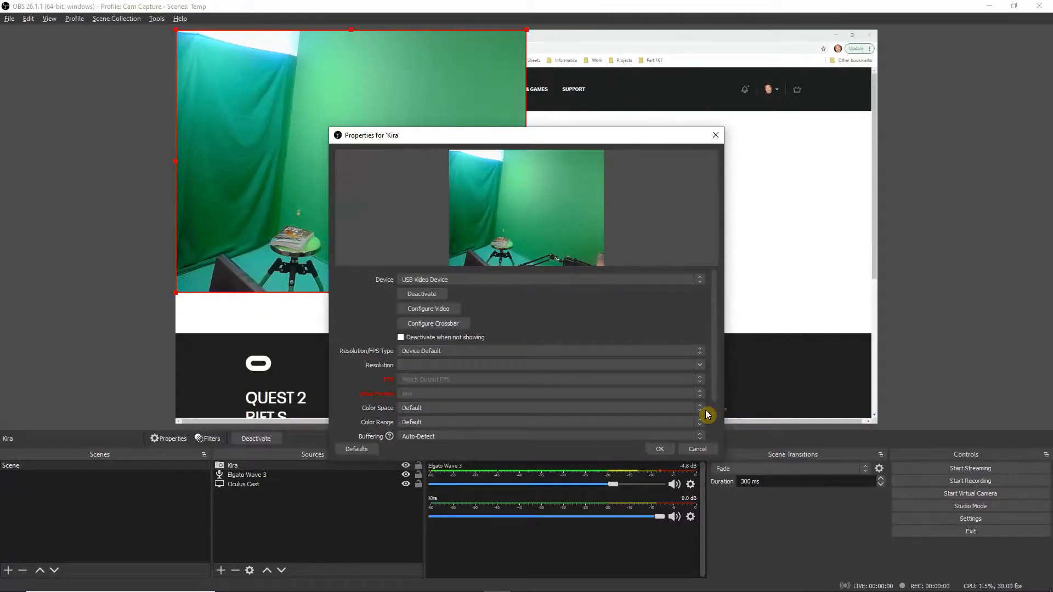
left_click(661, 450)
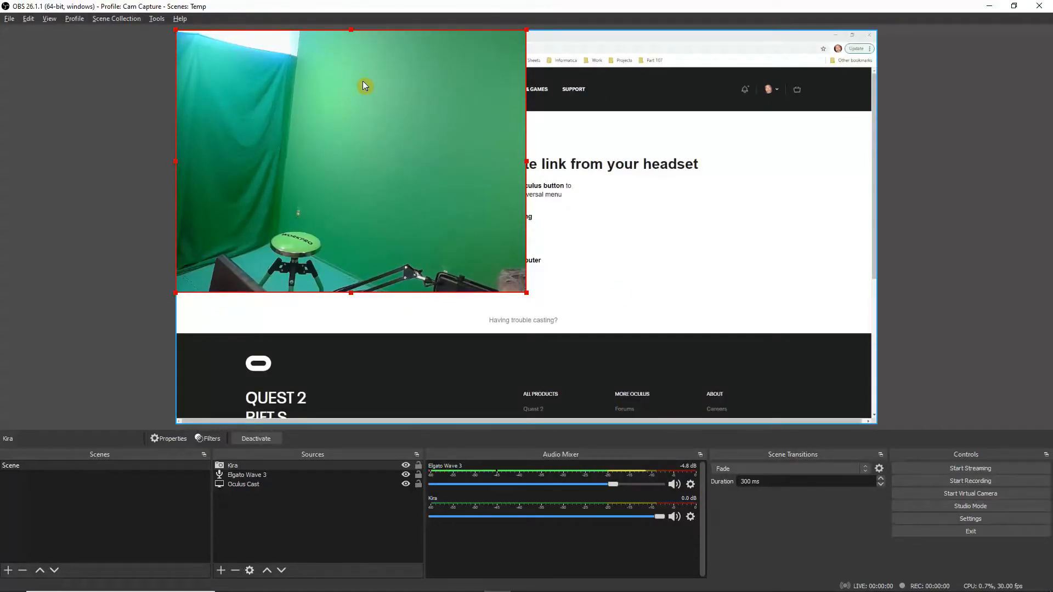
Move the Kira camera source down along the canvas's left edge and crop a strip off its top.
left_click_drag(366, 84, 358, 199)
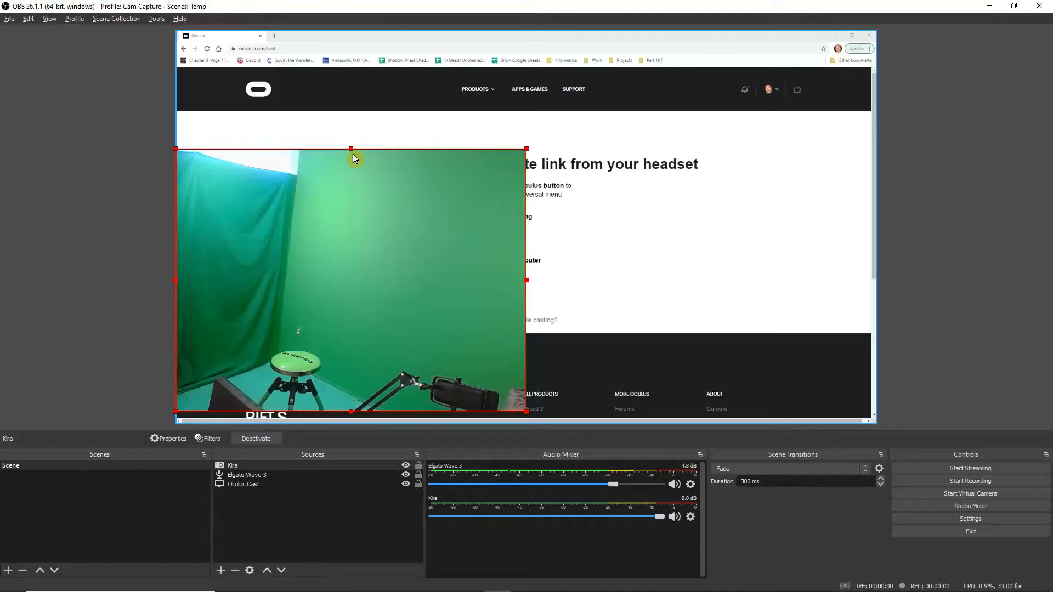
left_click_drag(352, 149, 340, 182)
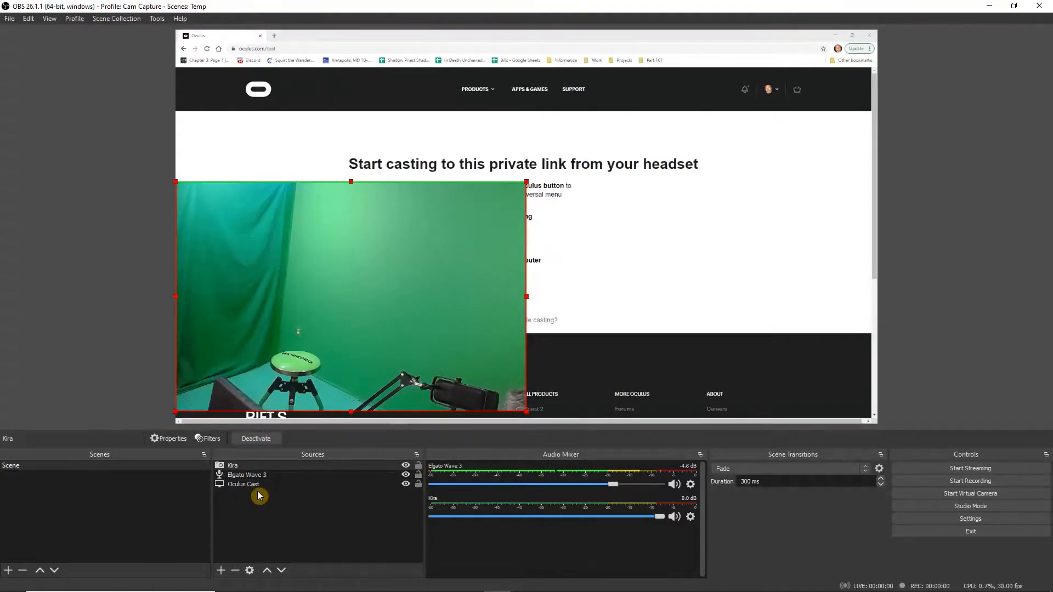
Move the Kira source below Oculus Cast in the source order and bring it back to the top.
left_click(281, 571)
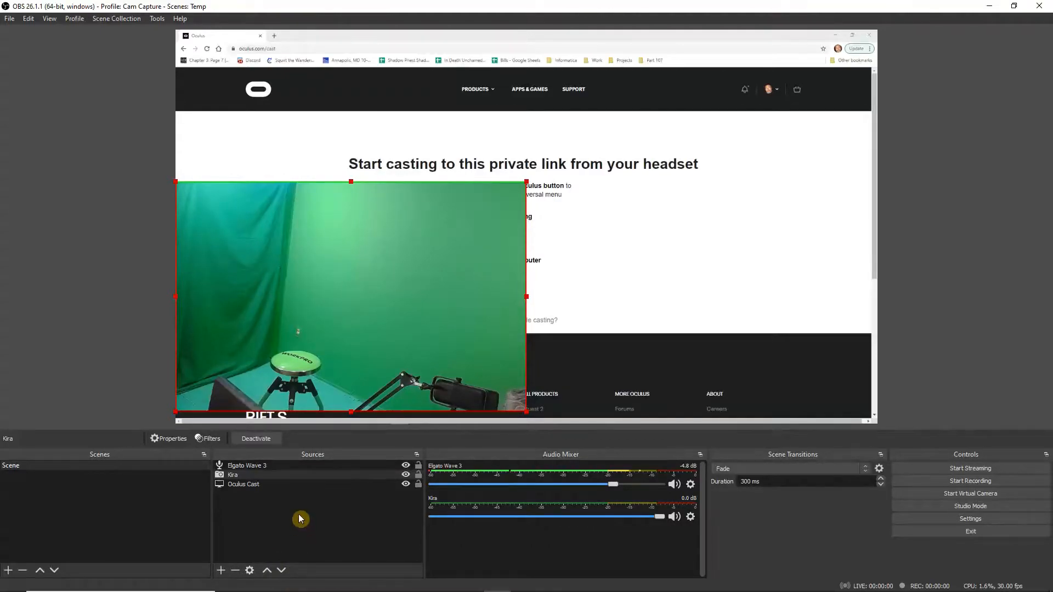
left_click(281, 570)
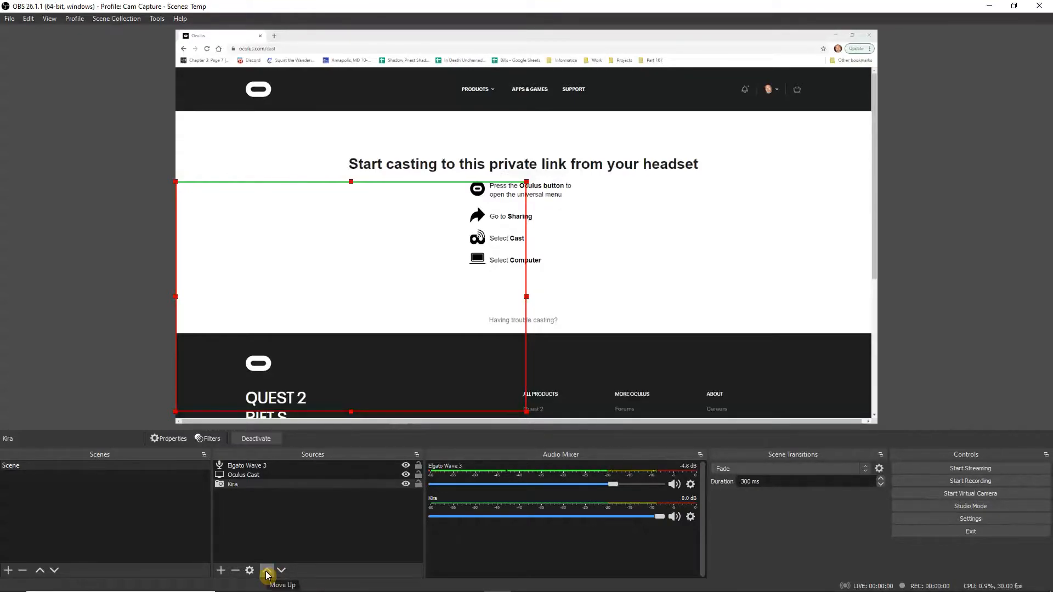
left_click(267, 573)
left_click(267, 573)
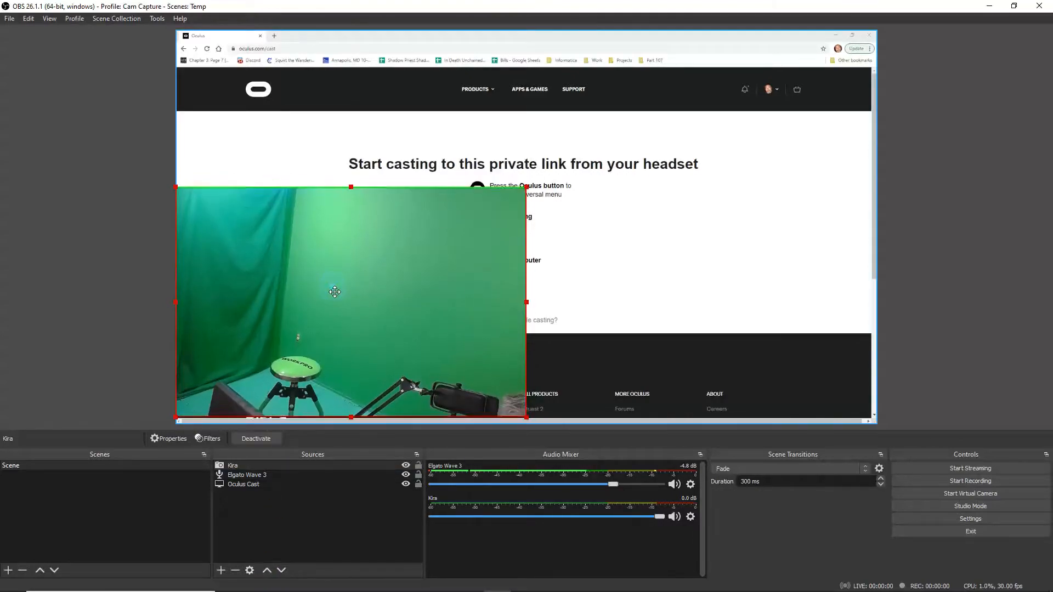
Align the Kira camera source with the canvas's lower-left corner.
left_click_drag(334, 284, 334, 297)
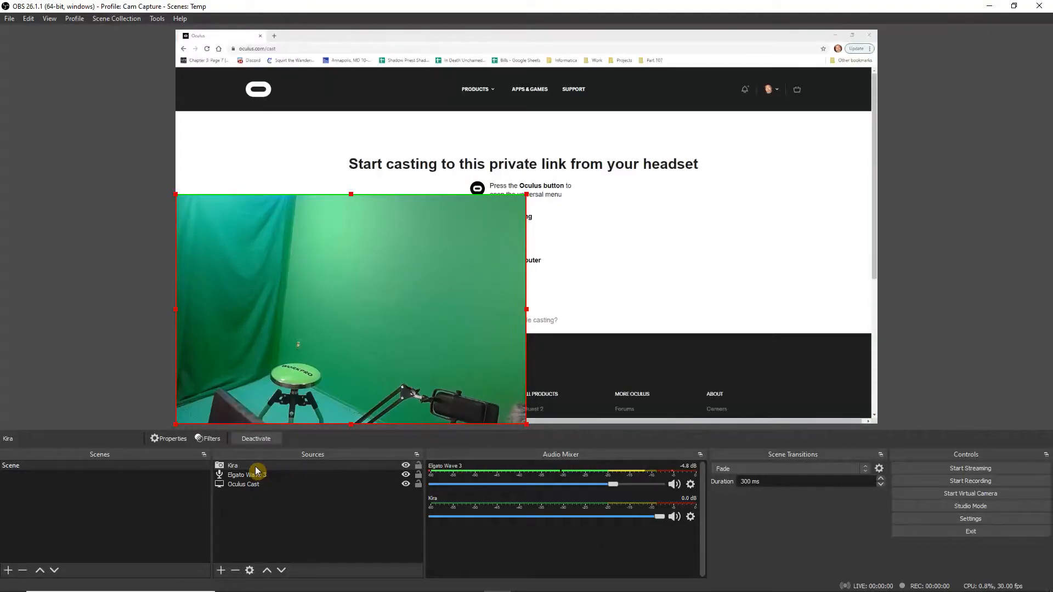
Add a Chroma Key effect filter with the default name to the Kira camera source, keeping green as the key color.
right_click(236, 466)
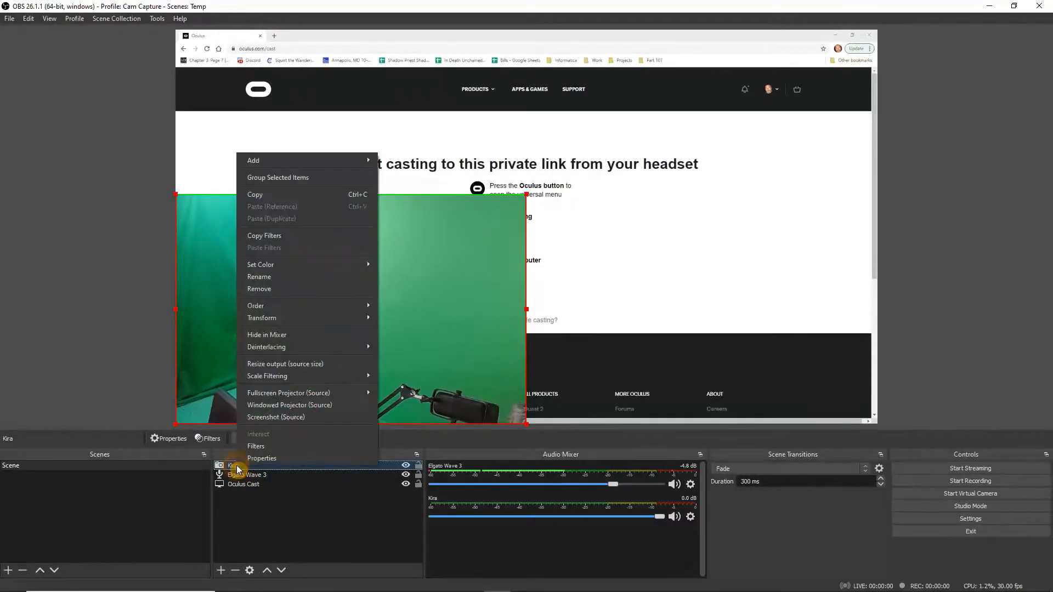
left_click(284, 446)
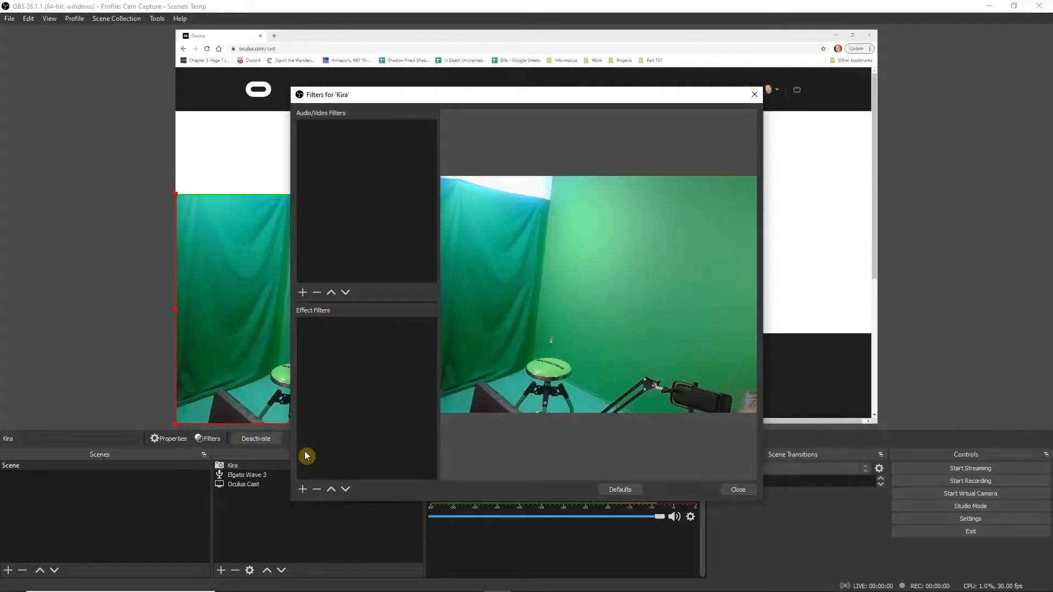
left_click(303, 490)
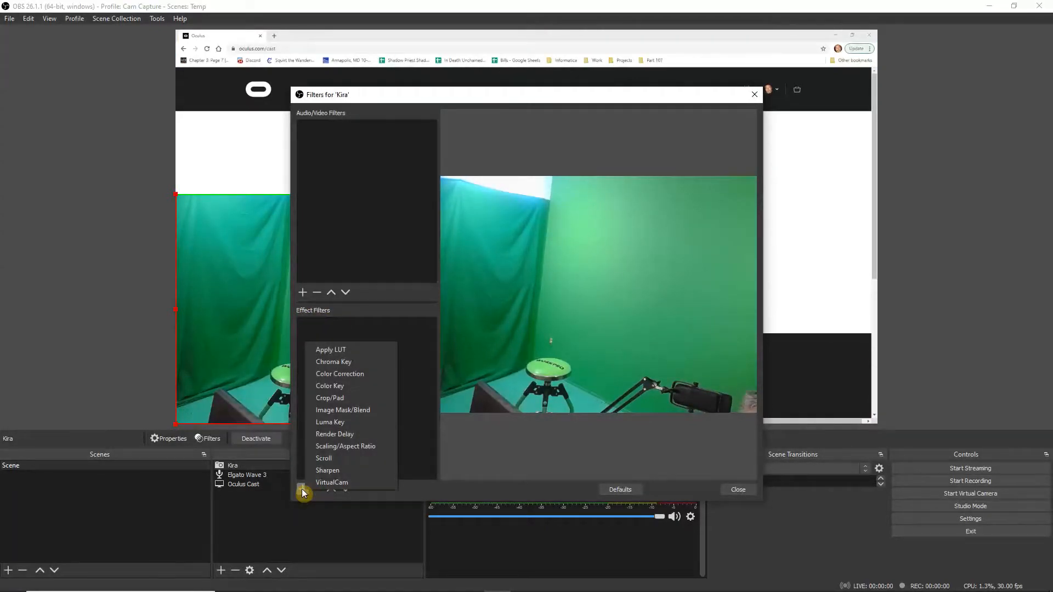
left_click(354, 367)
left_click(506, 320)
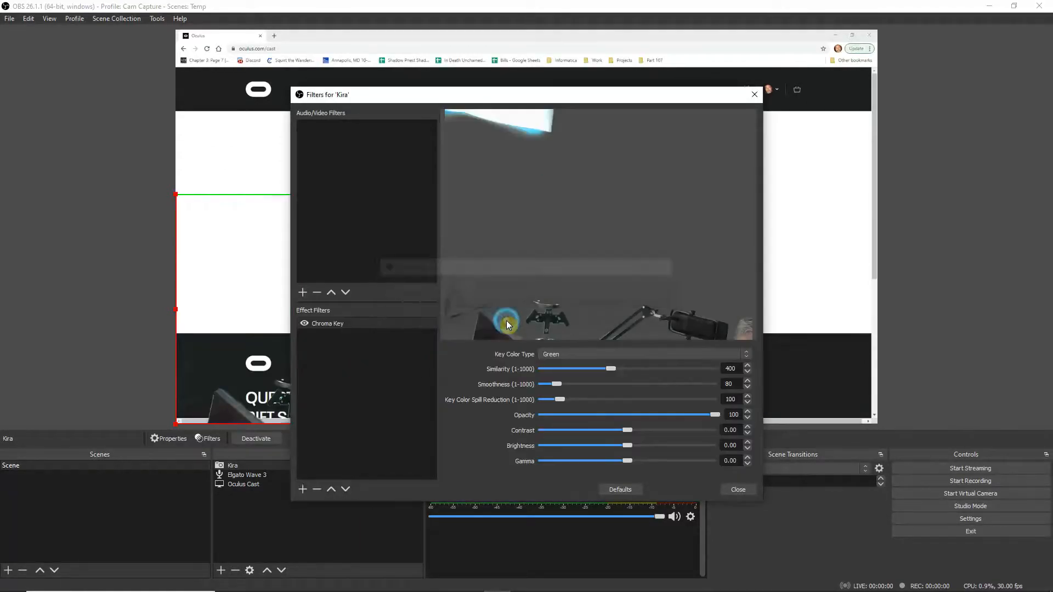
Tune the Chroma Key filter on the Kira source by setting its similarity to 460 and its smoothness to 1.
left_click_drag(562, 95, 849, 62)
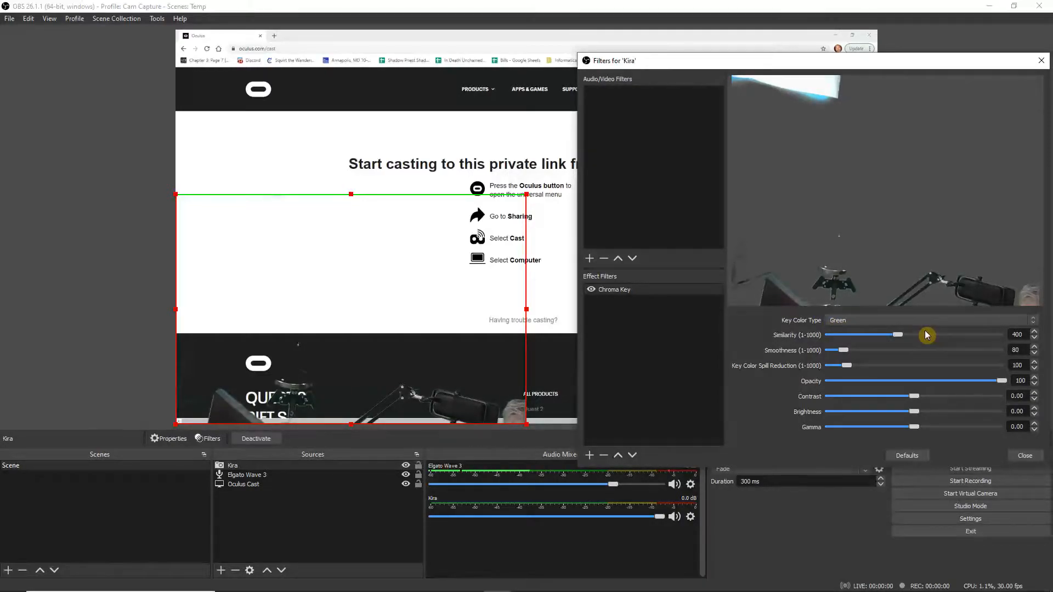
mouse_move(899, 333)
left_mouse_down()
mouse_move(912, 335)
mouse_move(828, 335)
mouse_move(936, 338)
mouse_move(875, 334)
mouse_move(891, 332)
left_mouse_up()
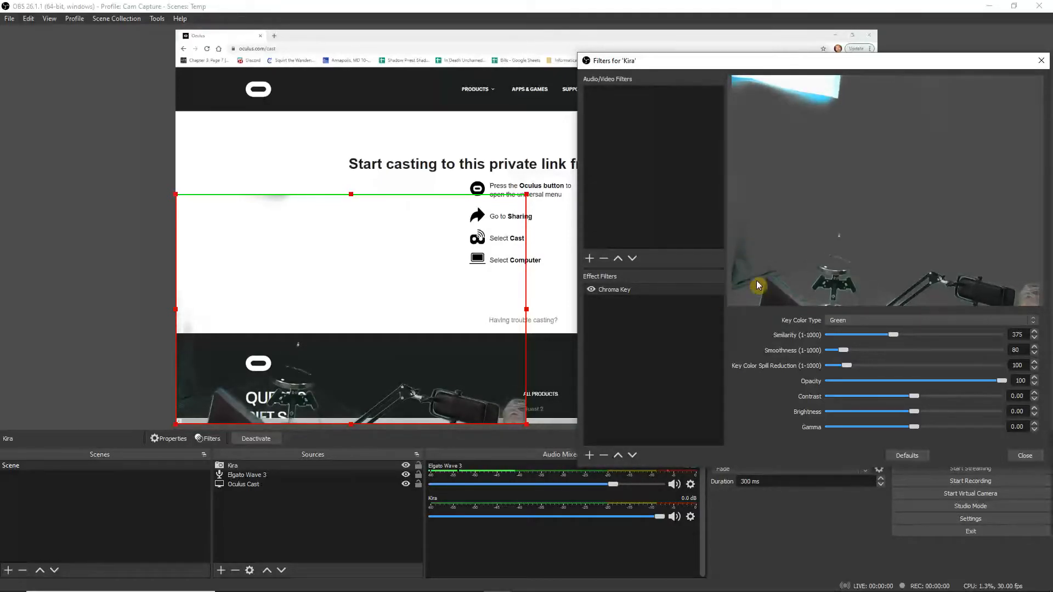
left_click(896, 336)
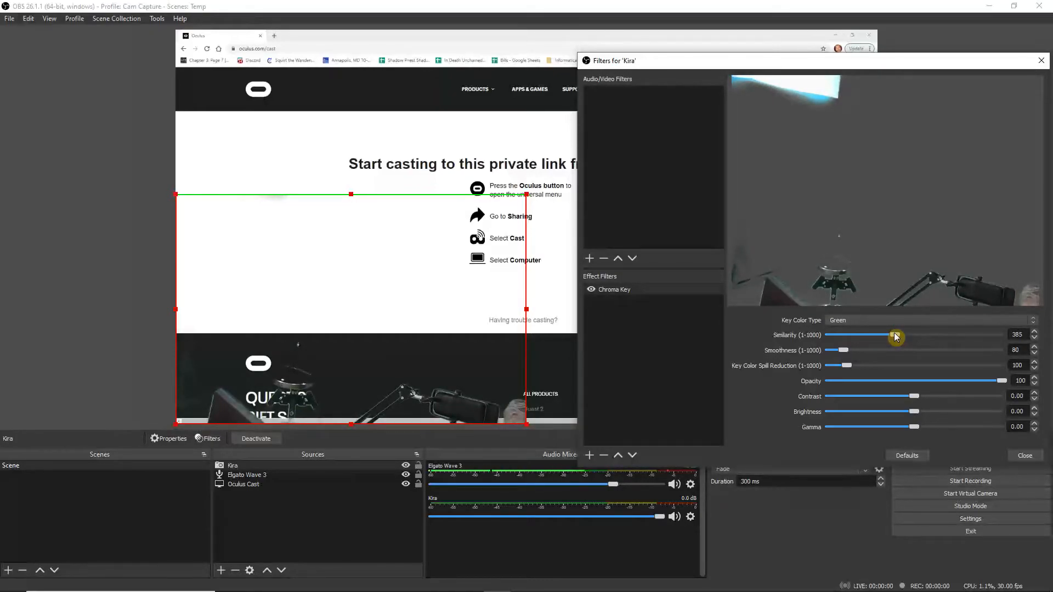
left_click_drag(896, 336, 898, 336)
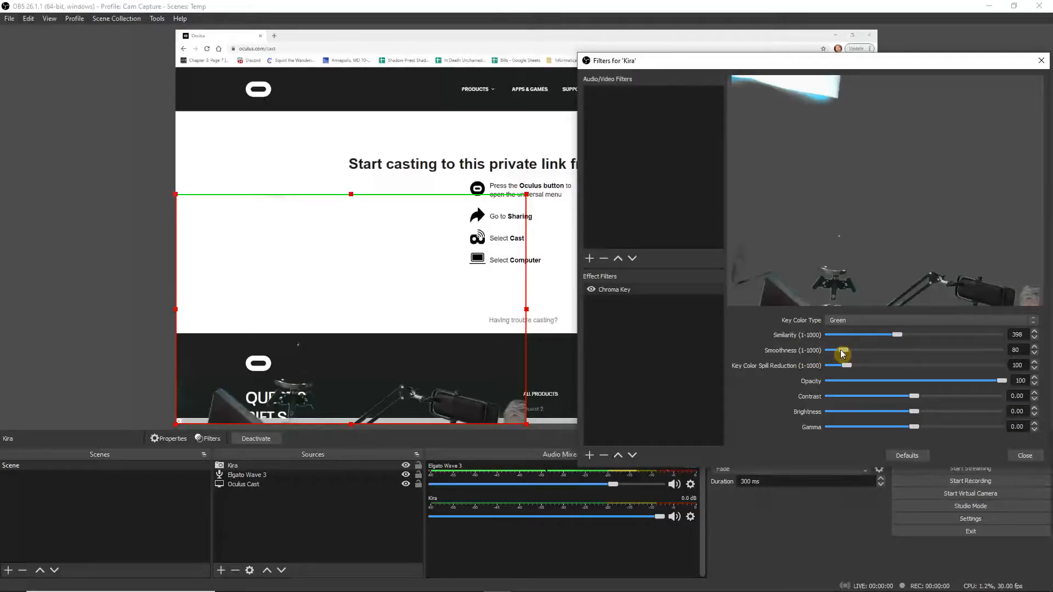
left_click_drag(843, 354, 828, 354)
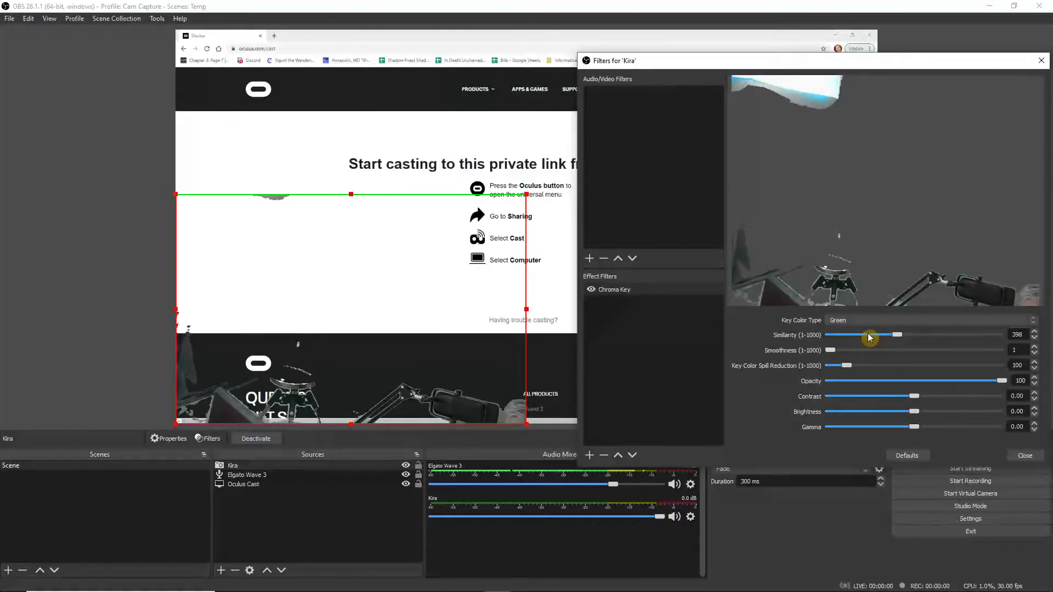
left_click_drag(901, 339, 912, 338)
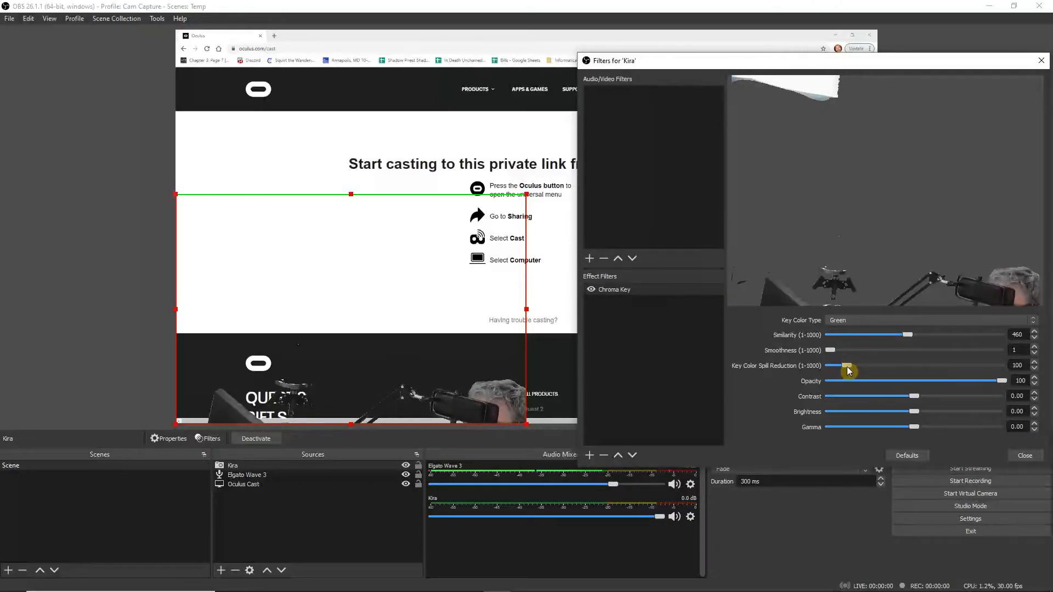
Set the Chroma Key filter's key color spill reduction to 160 and close the filter settings.
mouse_move(851, 365)
left_mouse_down()
mouse_move(852, 347)
mouse_move(852, 357)
left_mouse_up()
left_click_drag(852, 356, 800, 354)
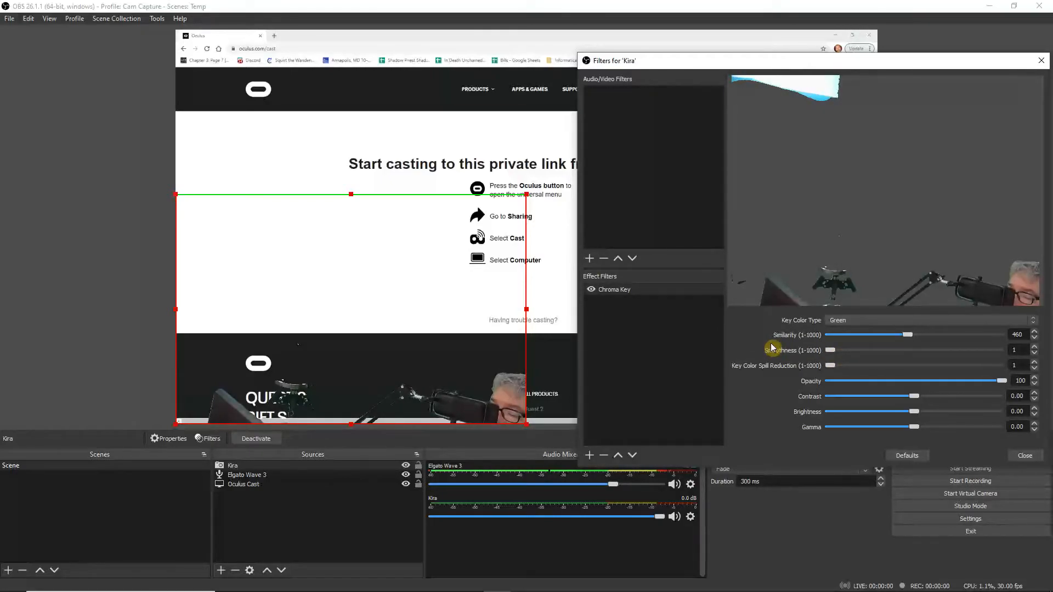
left_click_drag(830, 365, 855, 369)
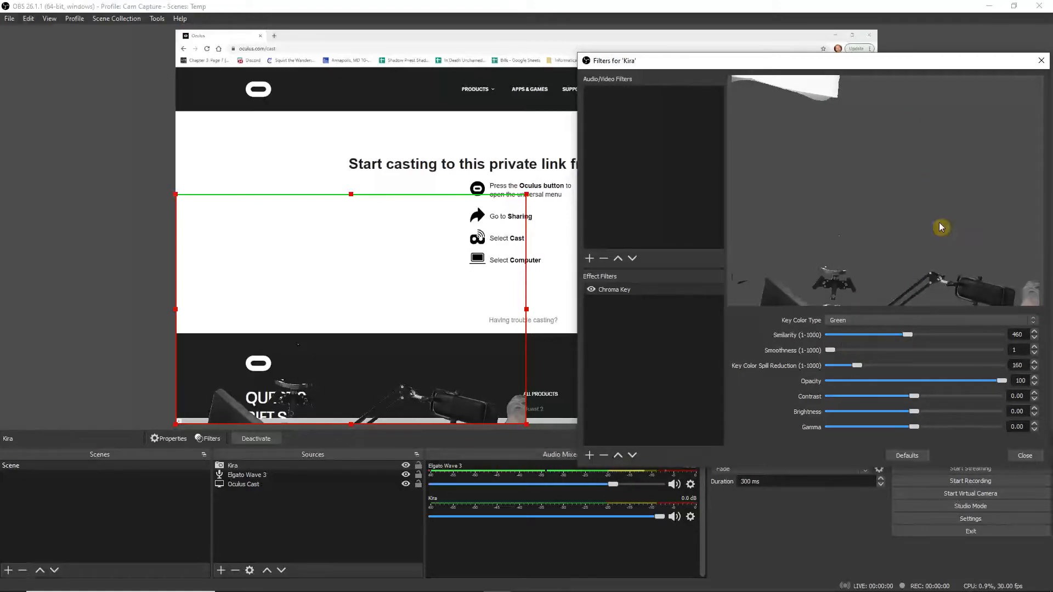
left_click_drag(954, 61, 810, 56)
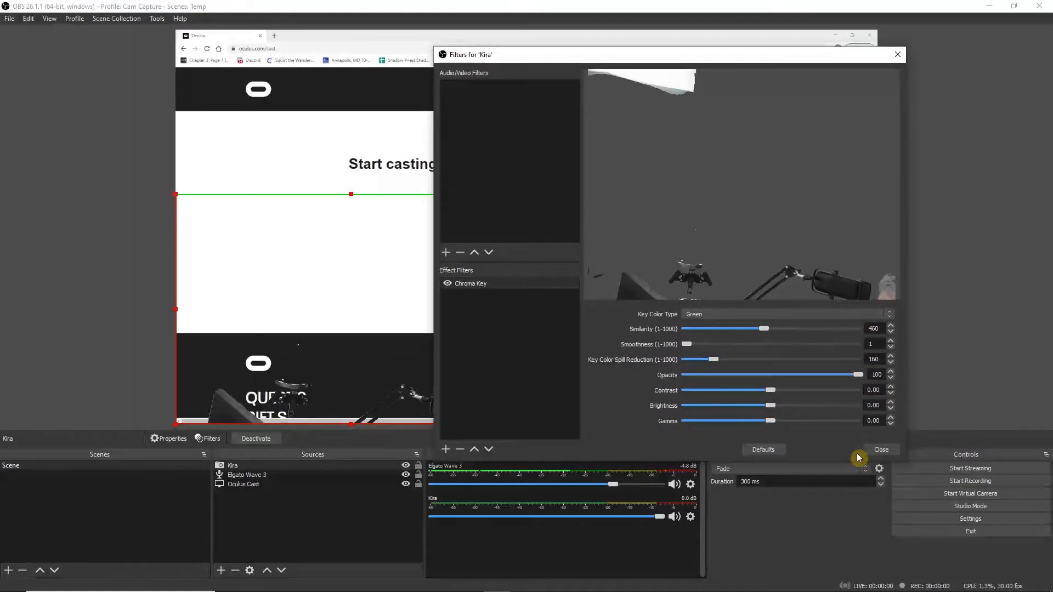
left_click(878, 449)
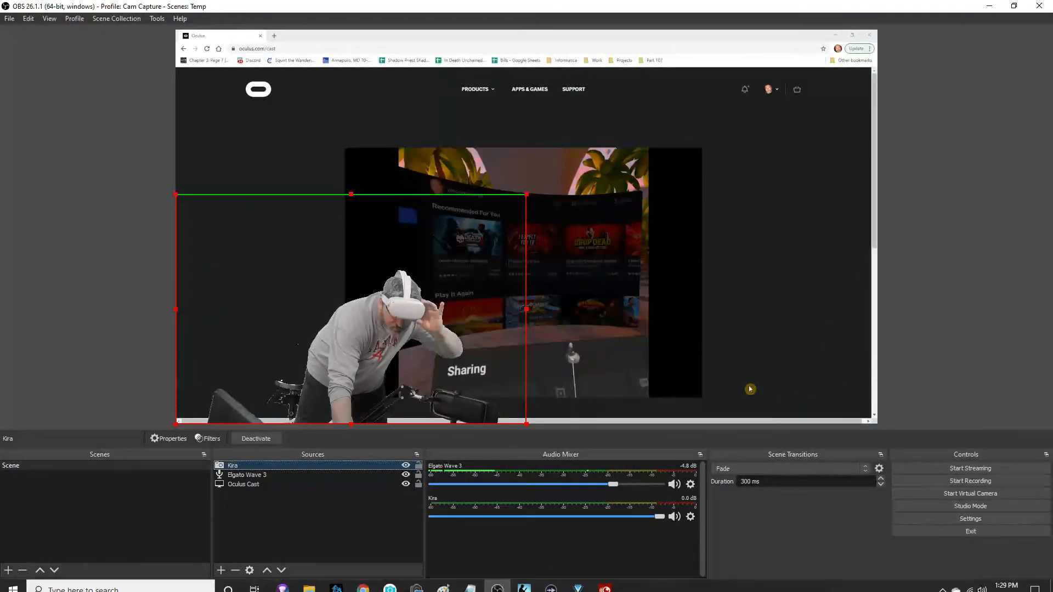
left_click(678, 395)
left_click(694, 391)
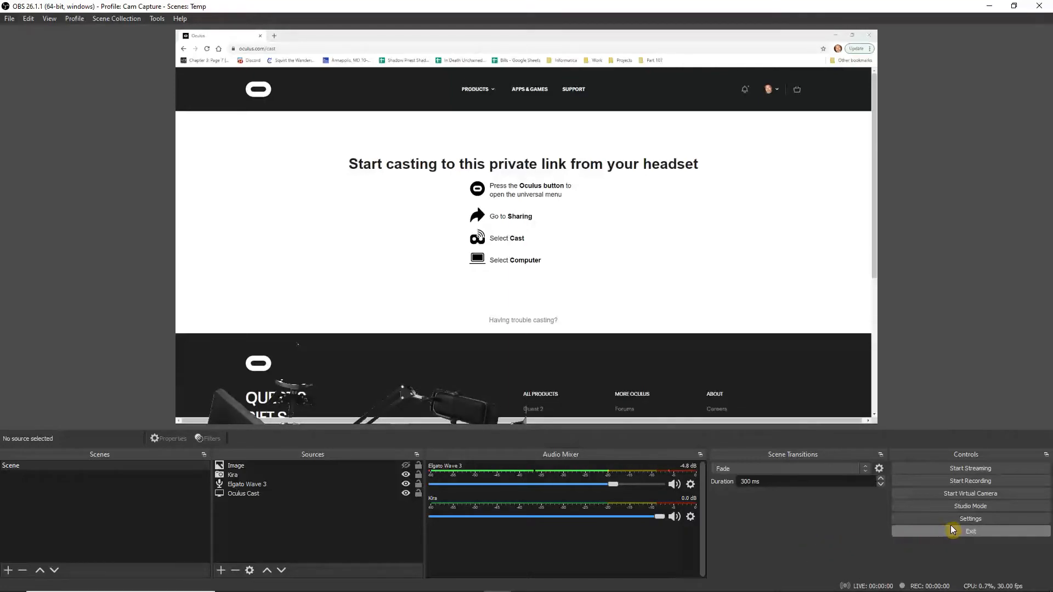
Review the recording path and format in the output settings and leave them without making changes.
left_click(989, 519)
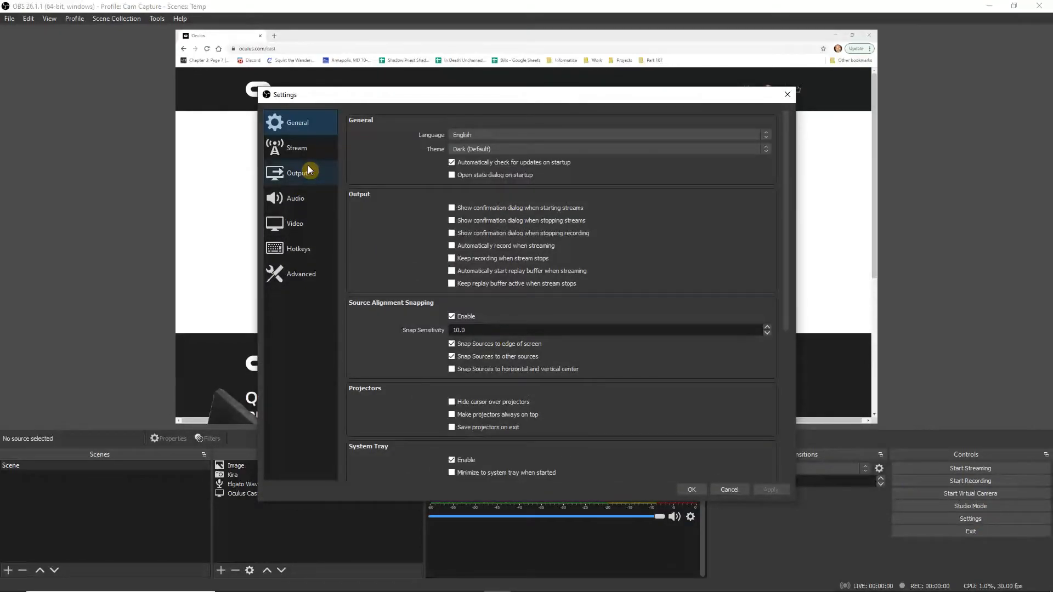
left_click(307, 165)
left_click(400, 141)
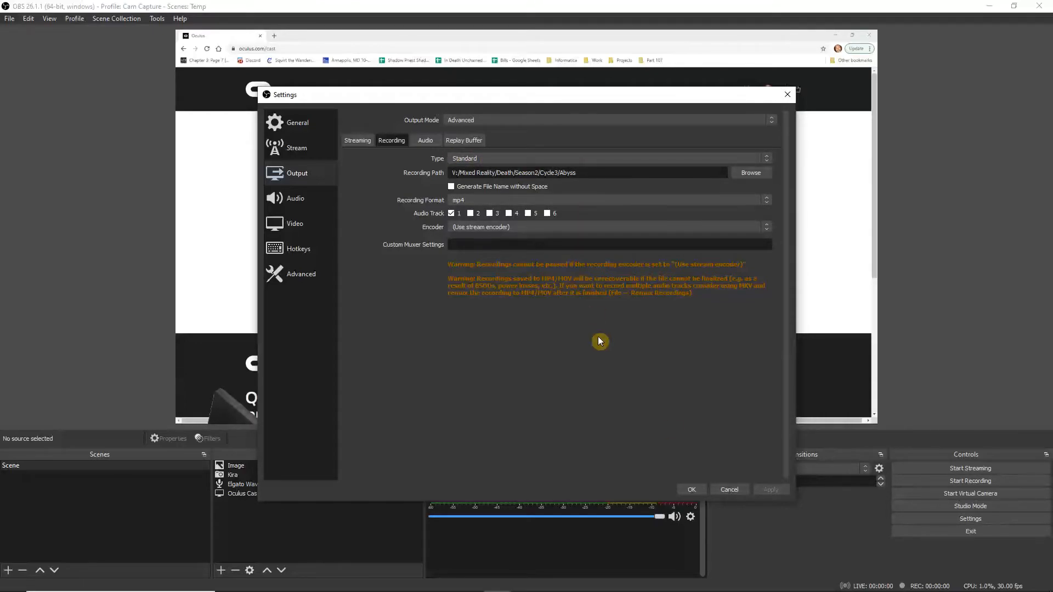
left_click(727, 489)
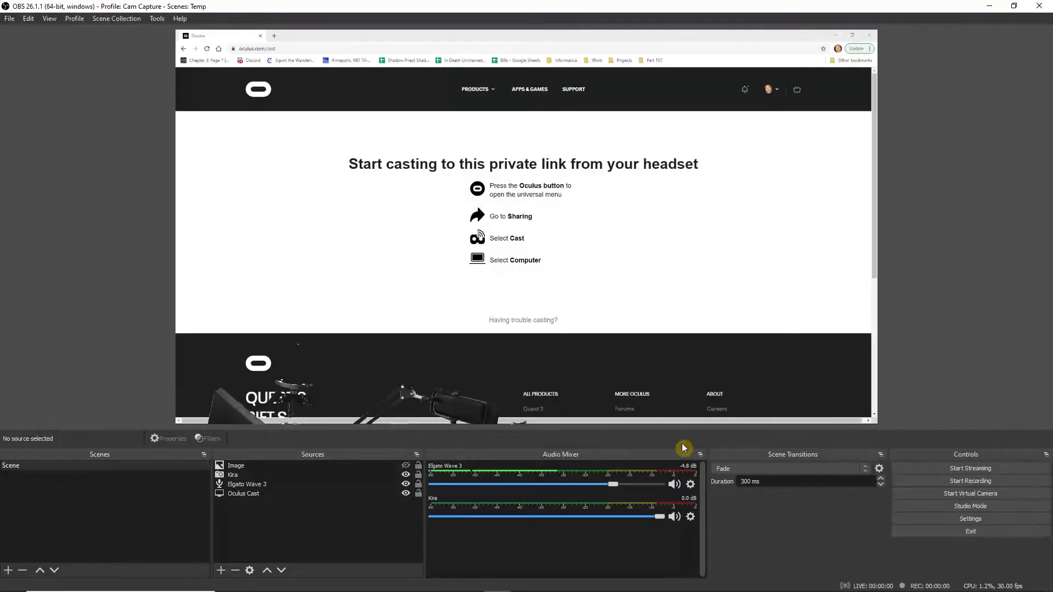
Record a short test clip of the combined scene.
left_click(967, 485)
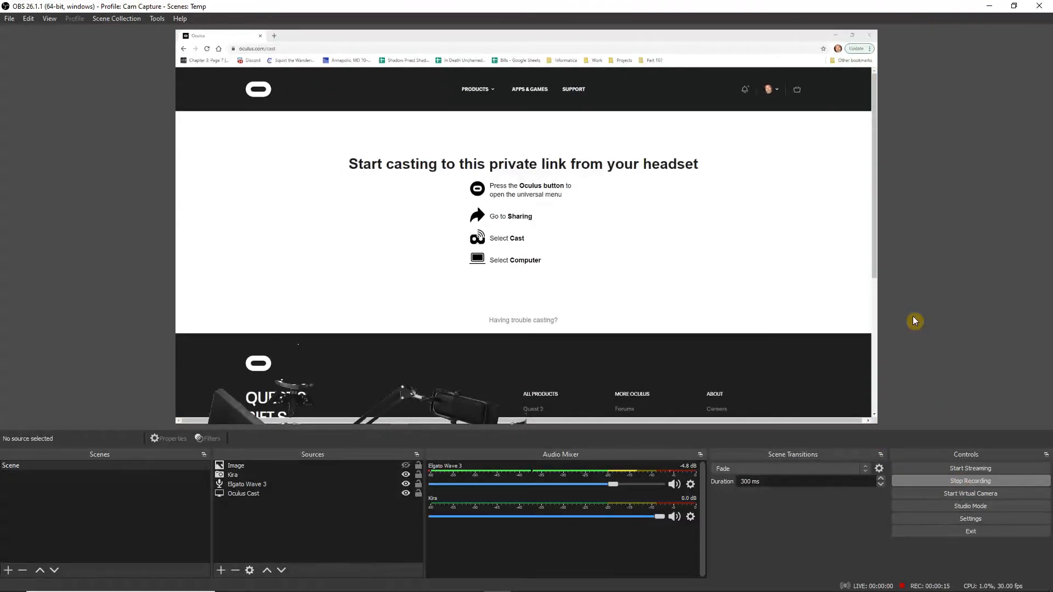
left_click(957, 483)
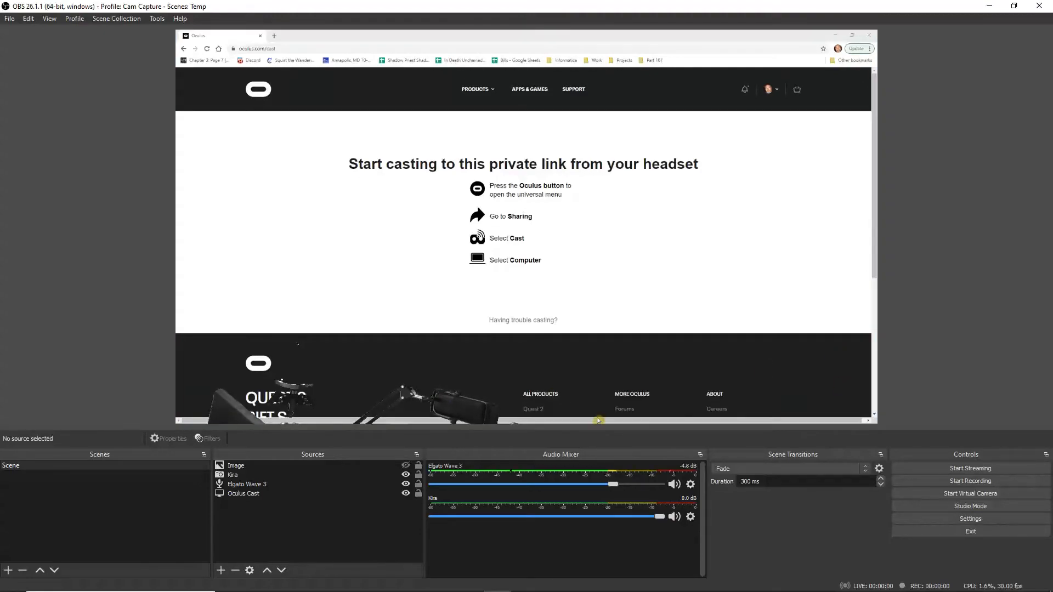
left_click(286, 420)
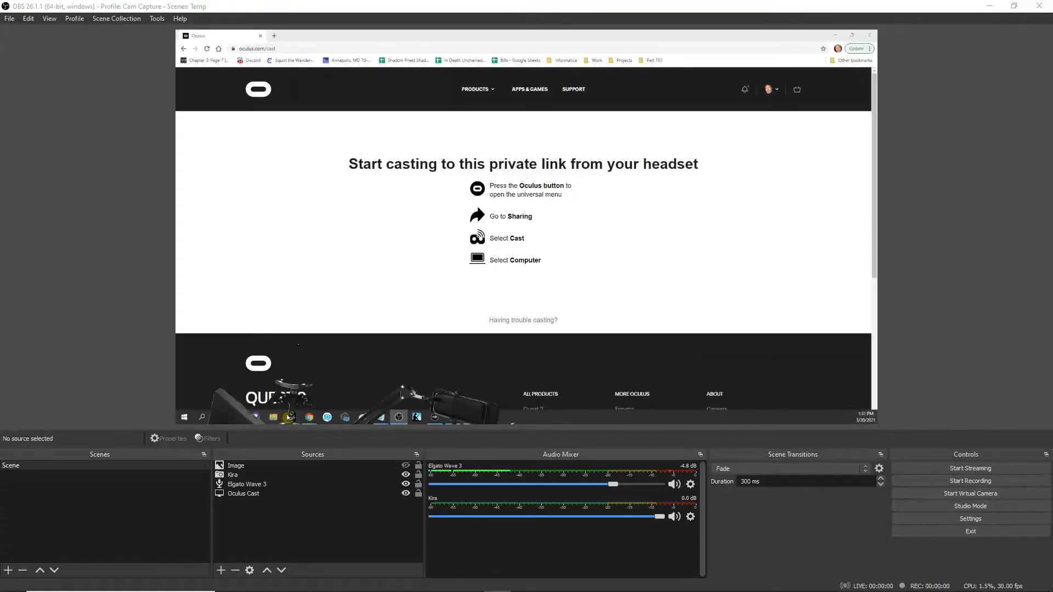
double_click(340, 185)
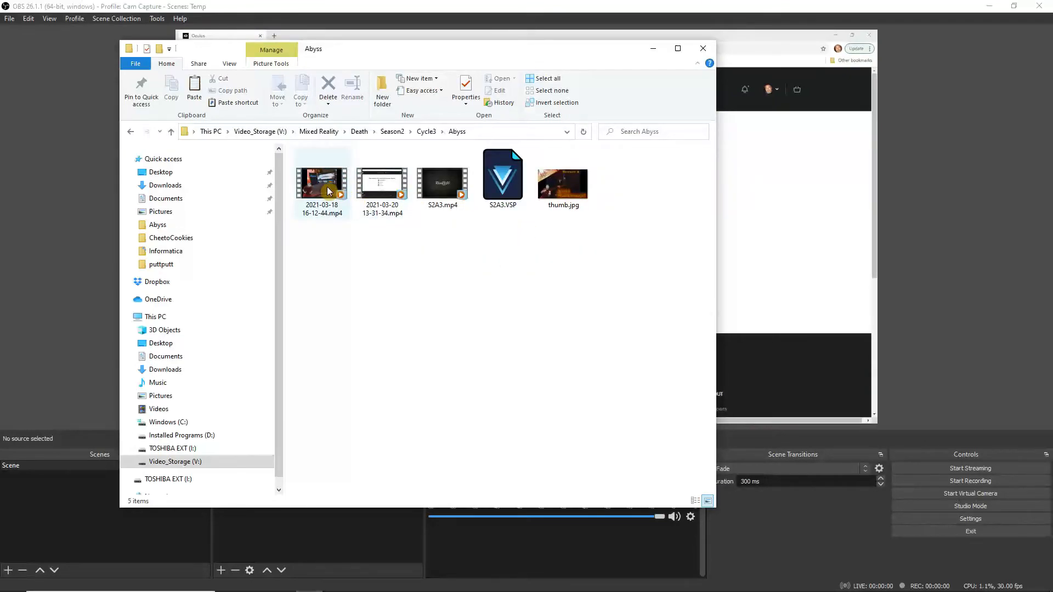
double_click(378, 186)
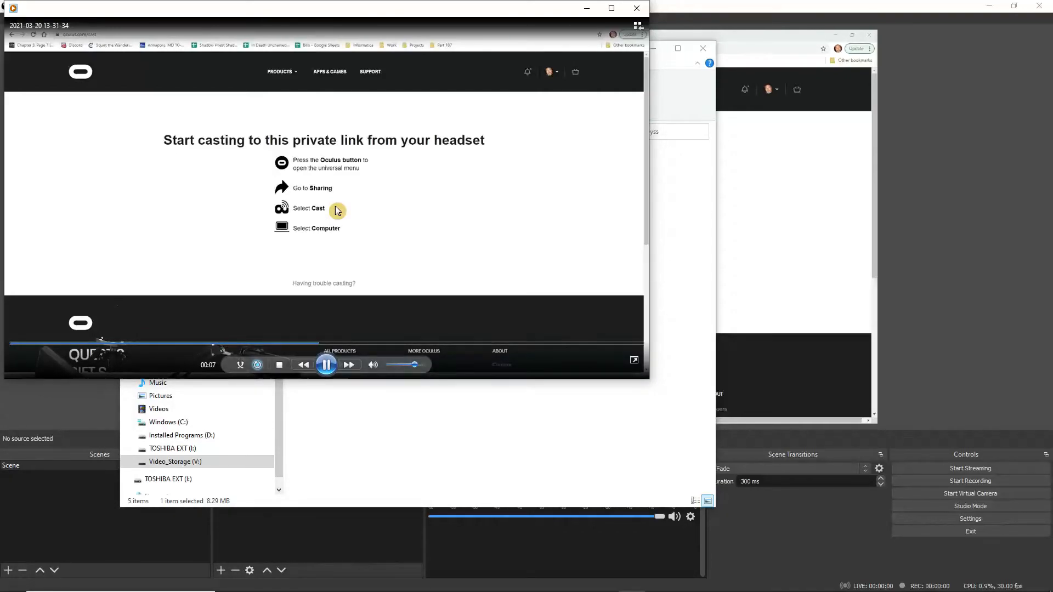
left_click(326, 364)
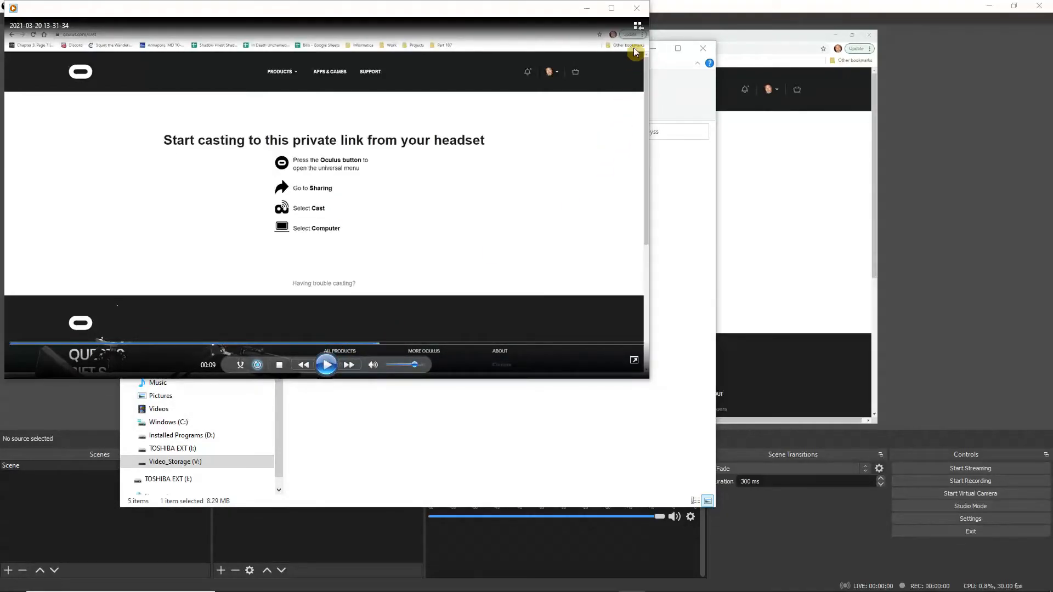
left_click(636, 9)
left_click(703, 48)
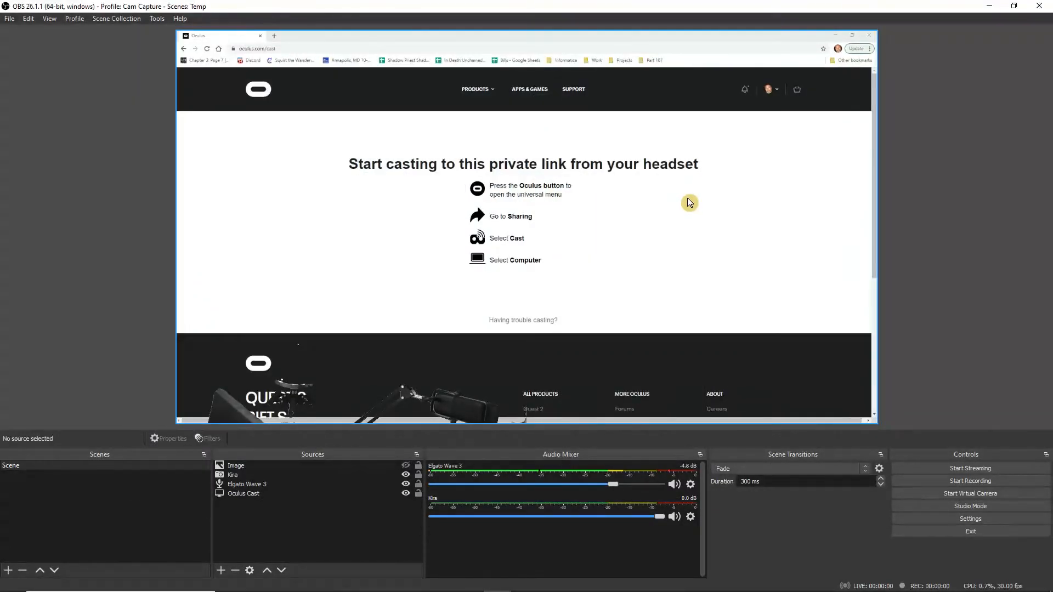